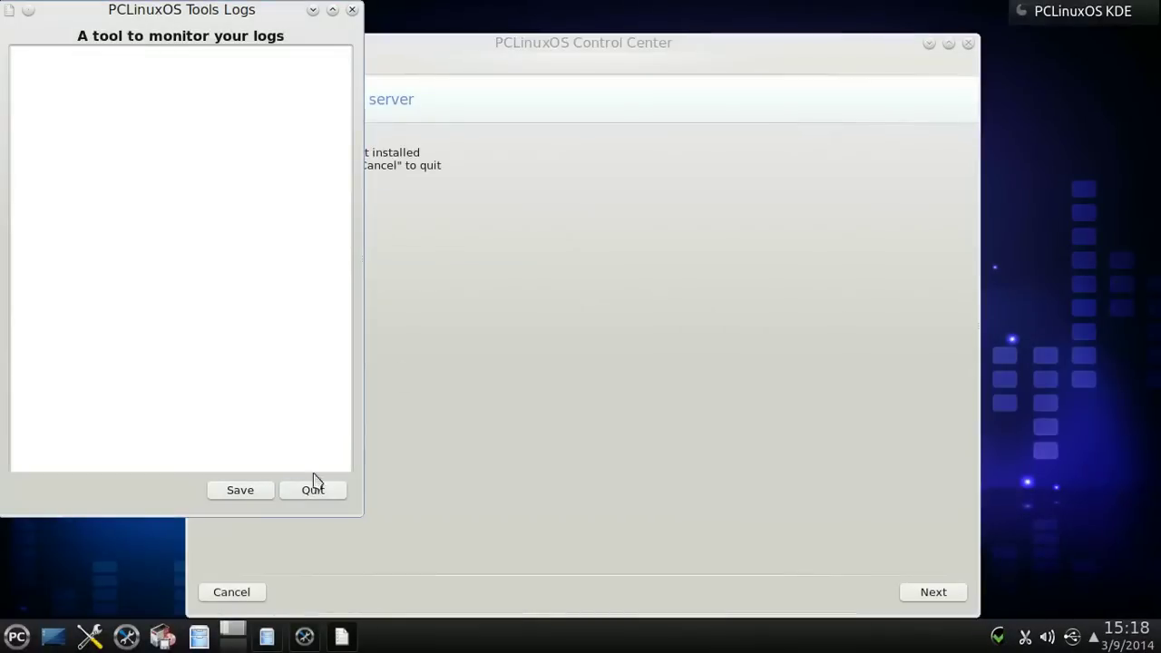
- Leave the web server setup without installing apache-mpm-prefork and view the Network Services tools
left_click(312, 490)
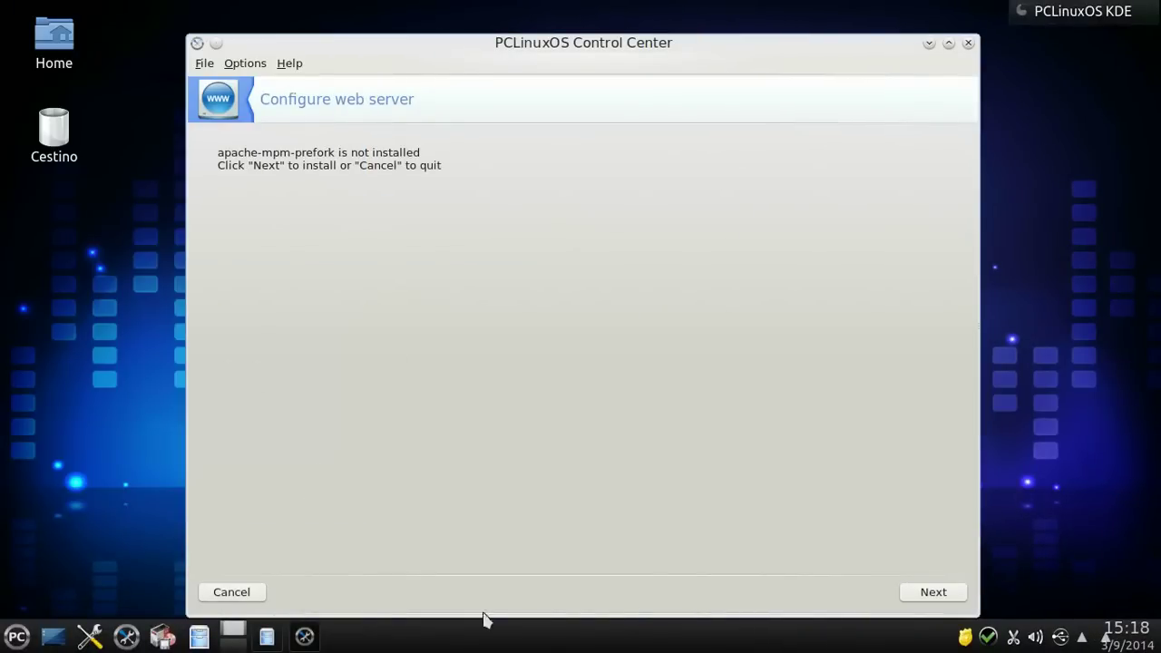
left_click(253, 595)
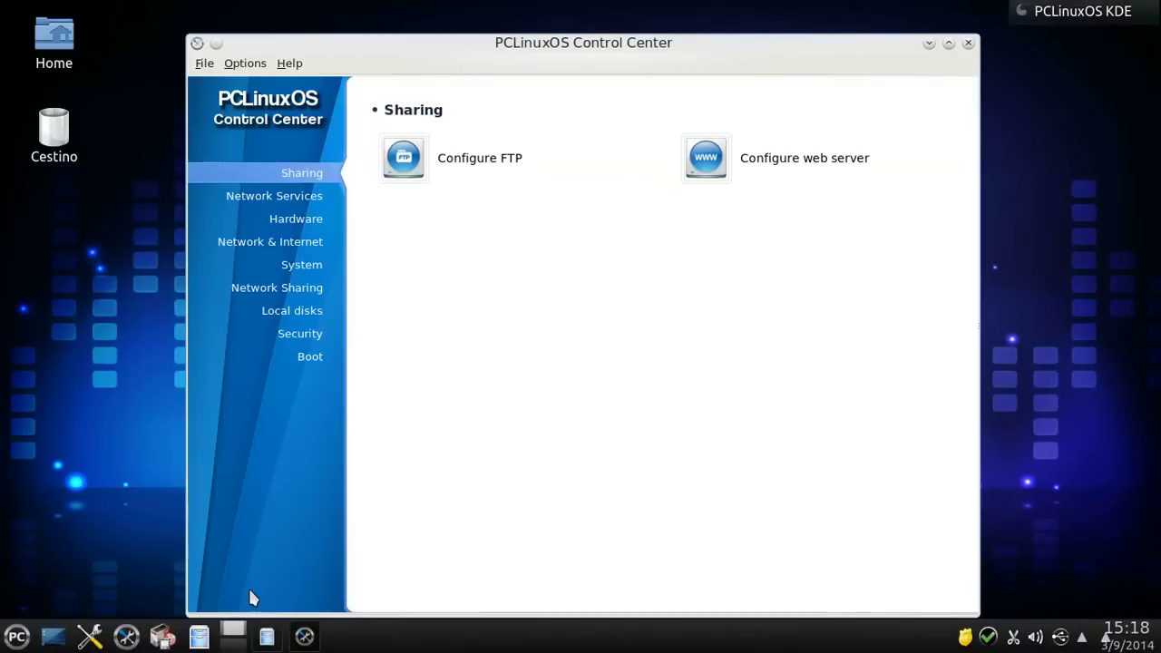
left_click(313, 197)
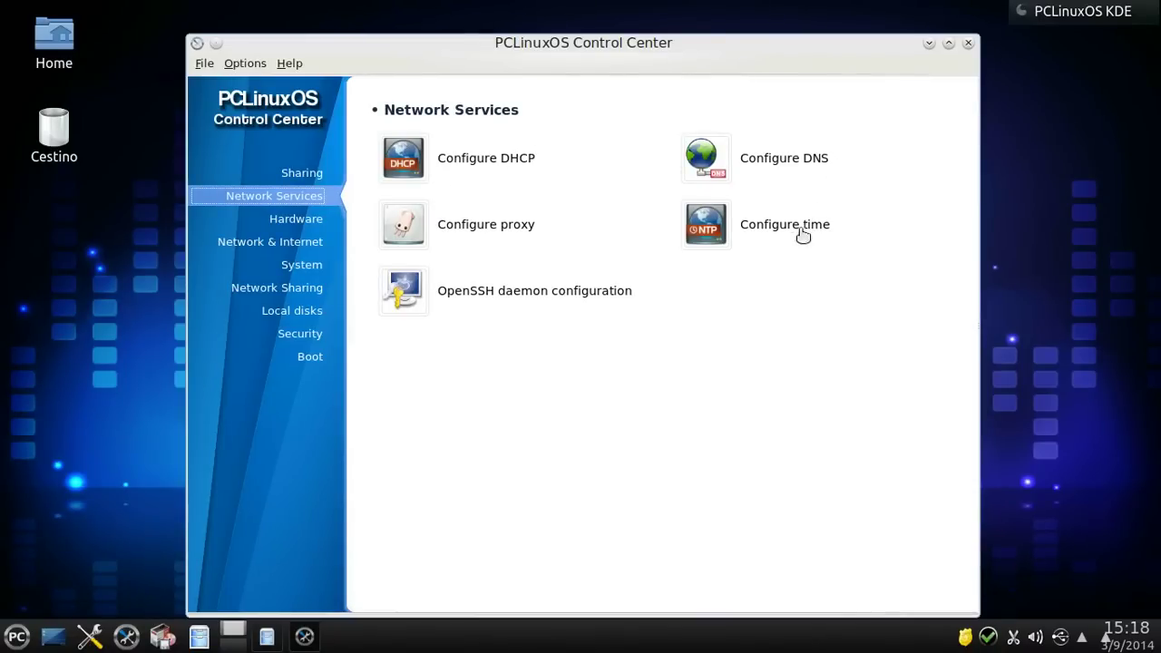
- Review the Sound Configuration in the Hardware category, including its advanced options, and accept the existing settings
left_click(300, 222)
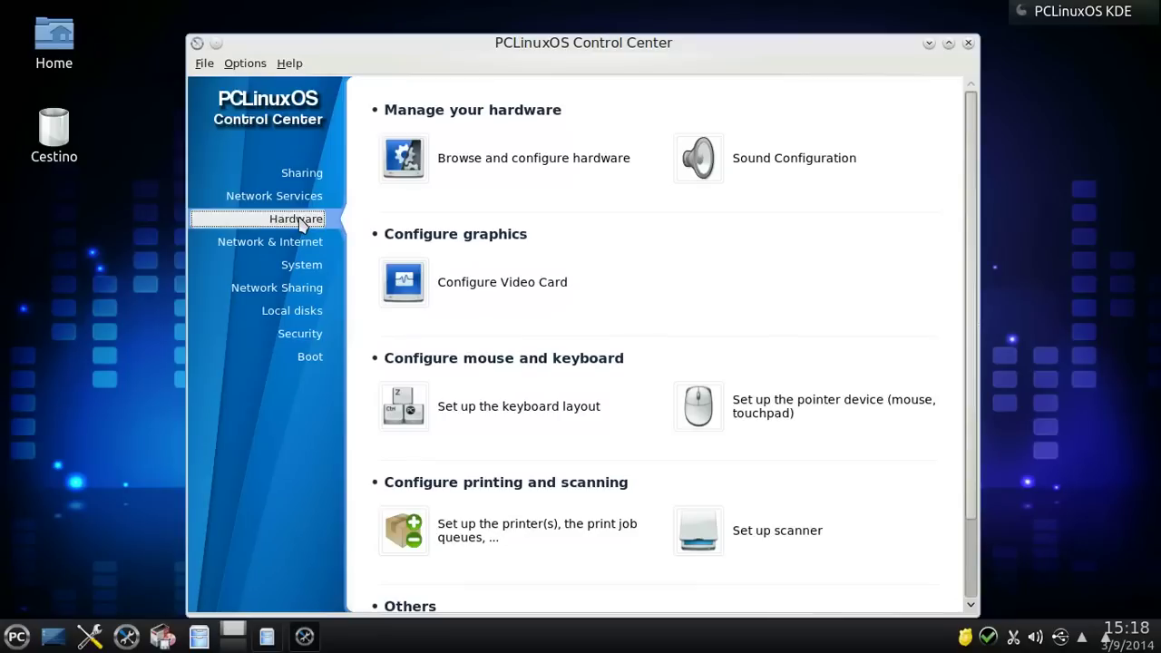
left_click(778, 178)
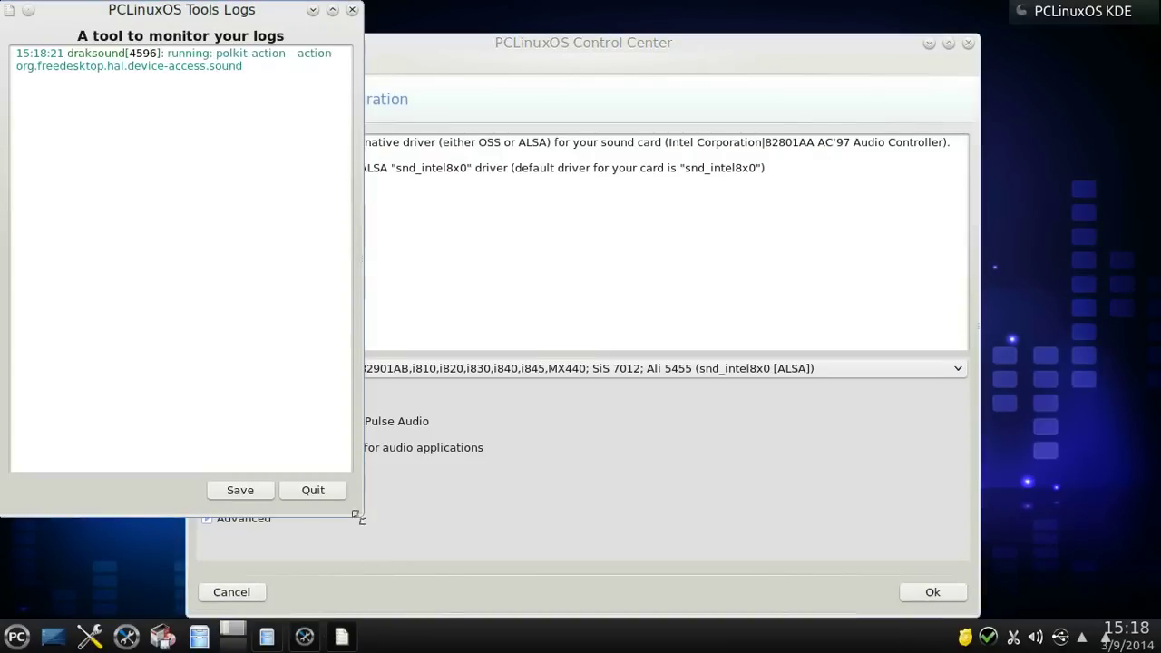
left_click(338, 488)
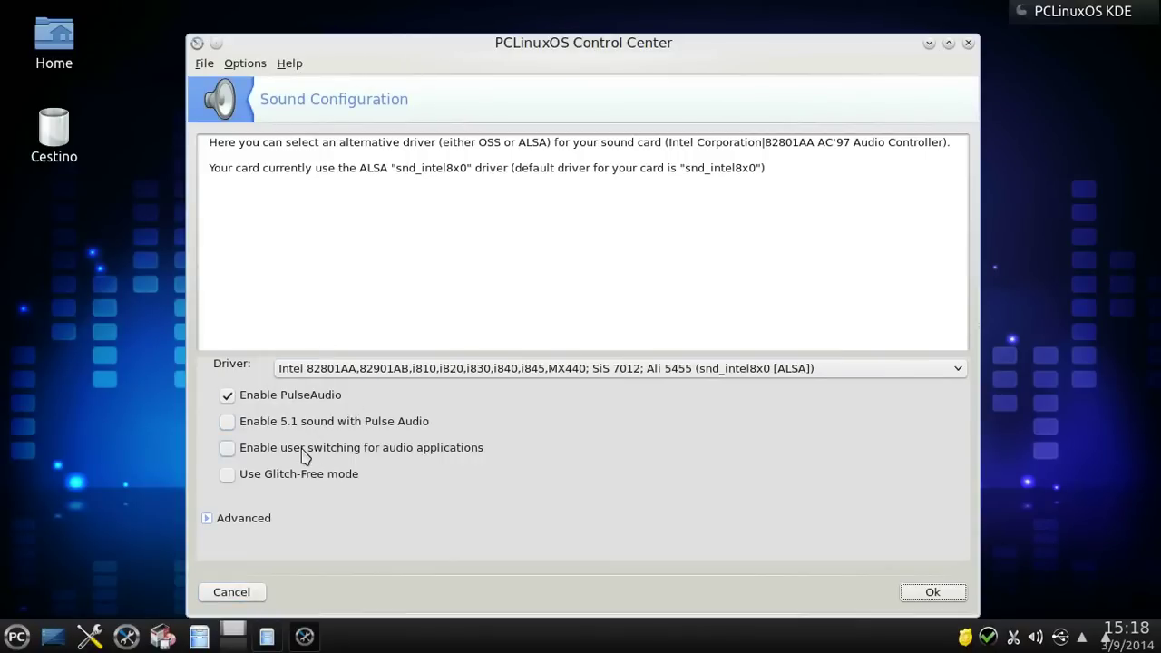
left_click(253, 520)
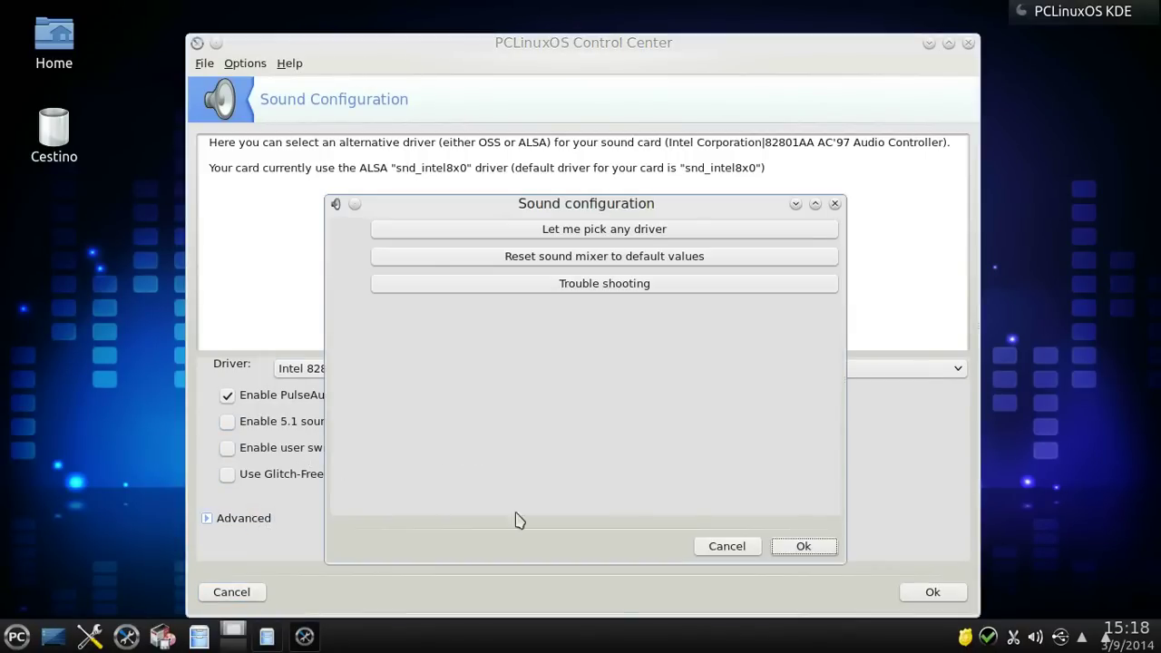
left_click(775, 547)
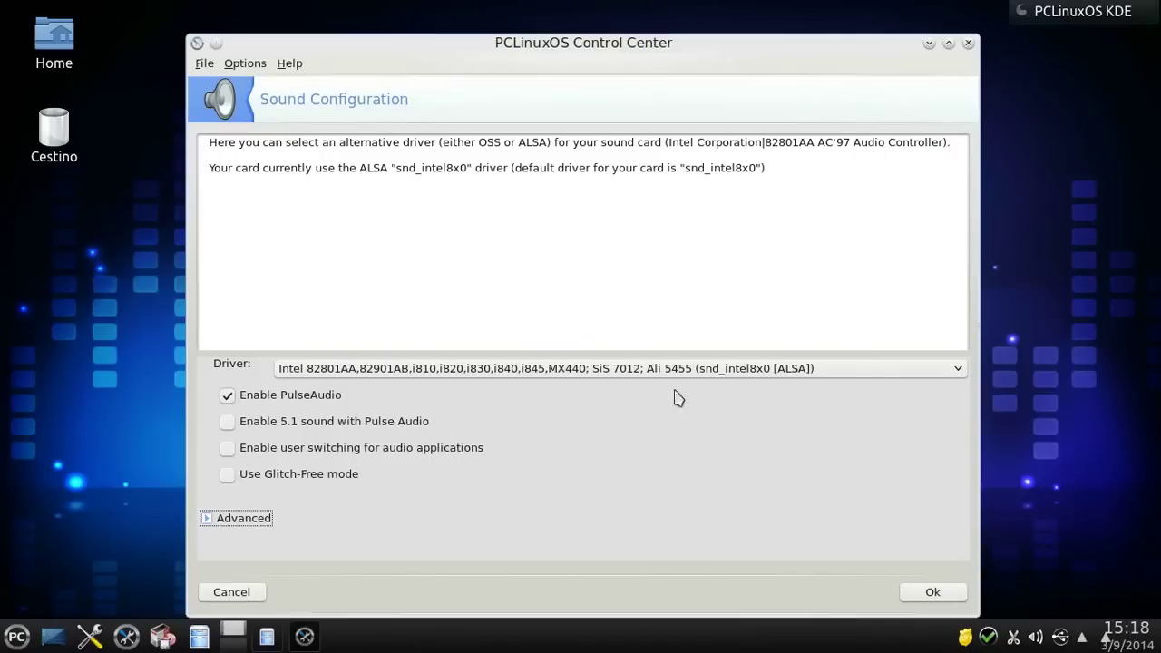
left_click(940, 596)
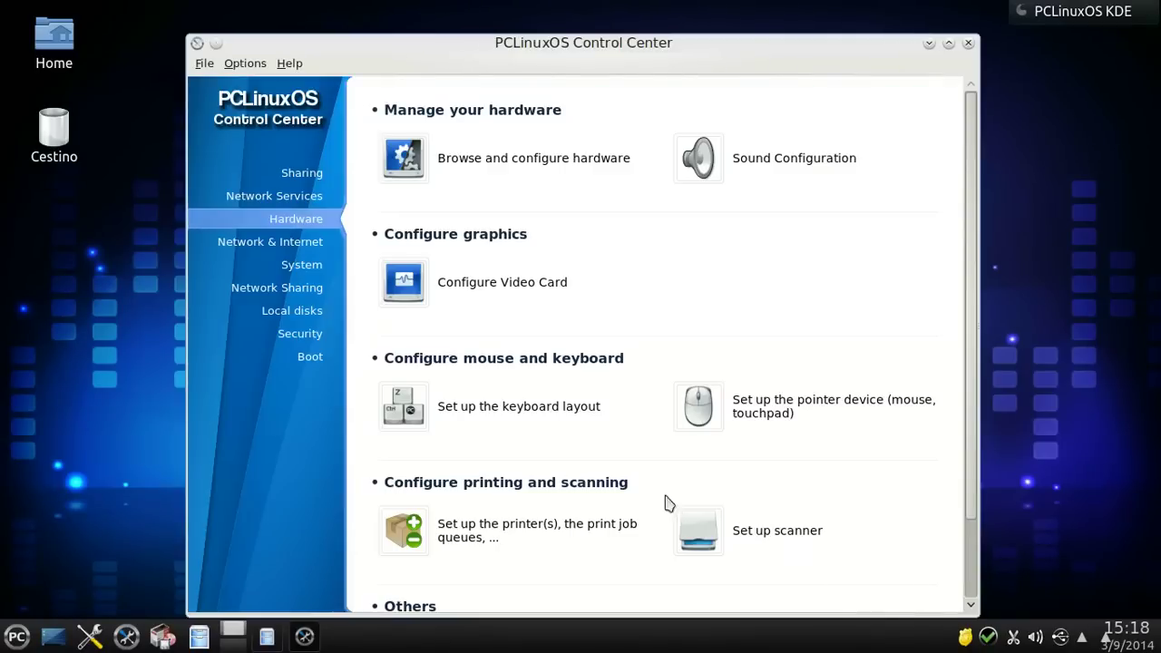
- Examine the keyboard layout and keyboard type lists in the Hardware category and cancel out of them
scroll(444, 402, "down", 2)
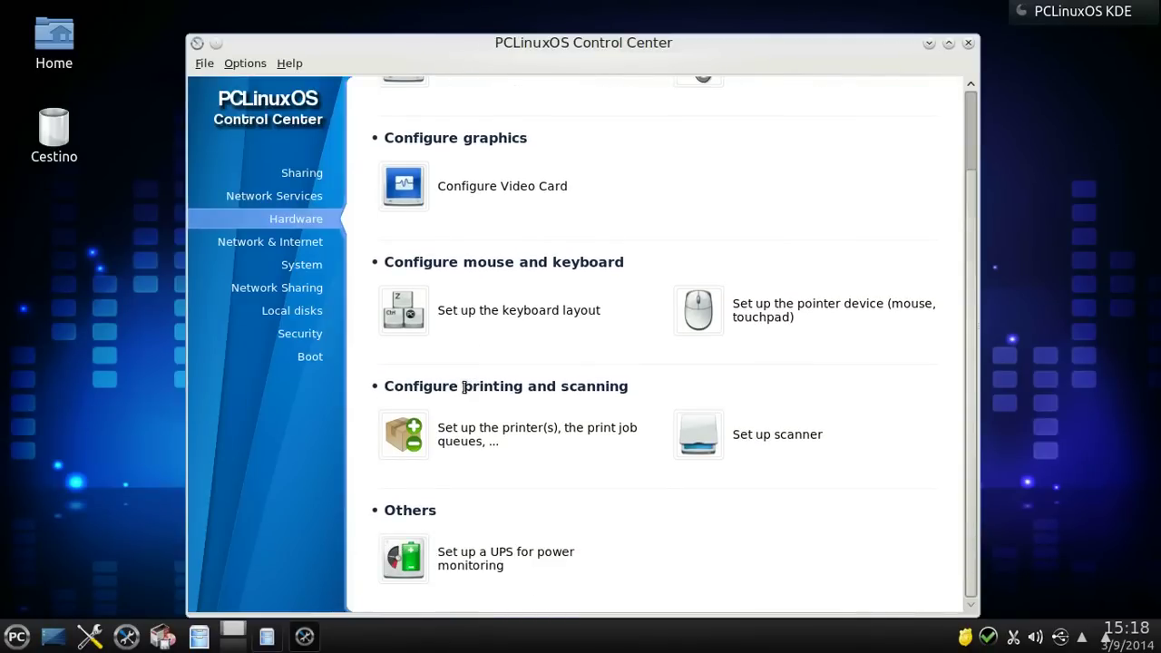
left_click(518, 314)
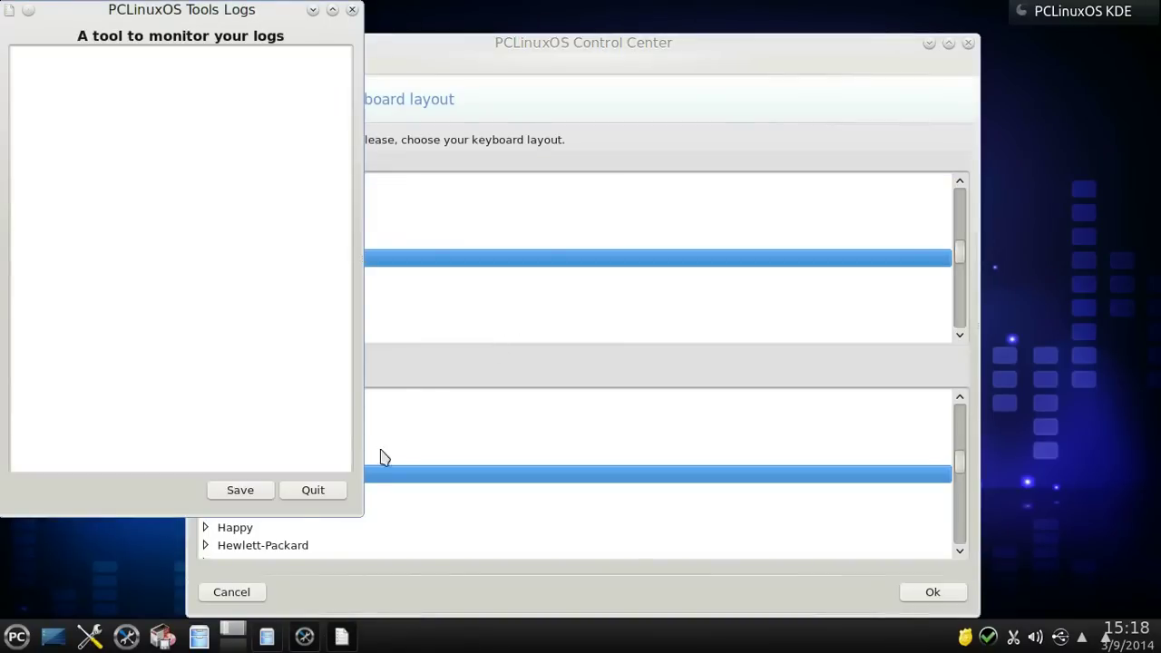
left_click(311, 494)
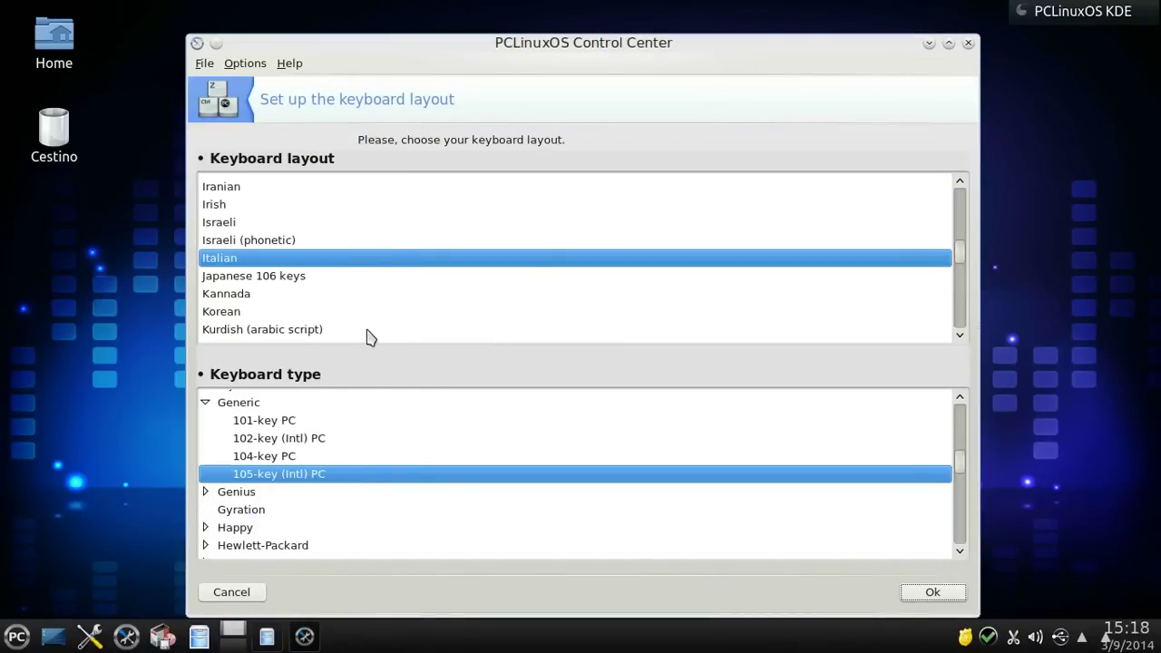
scroll(367, 334, "down", 1)
scroll(370, 335, "up", 1)
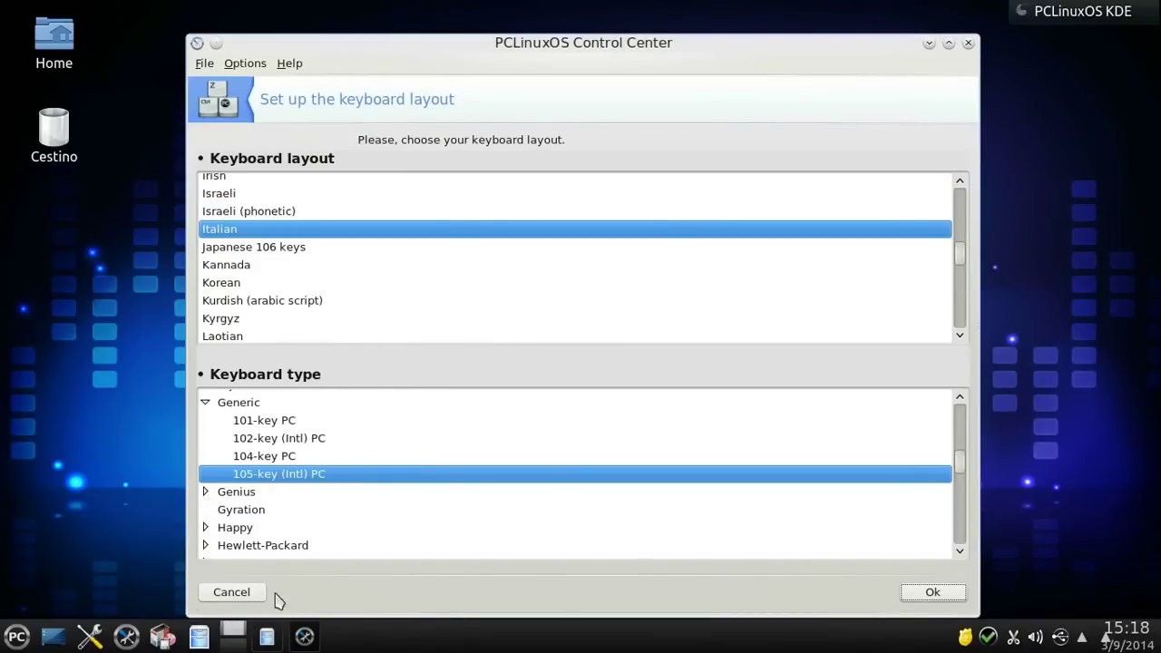
left_click(222, 599)
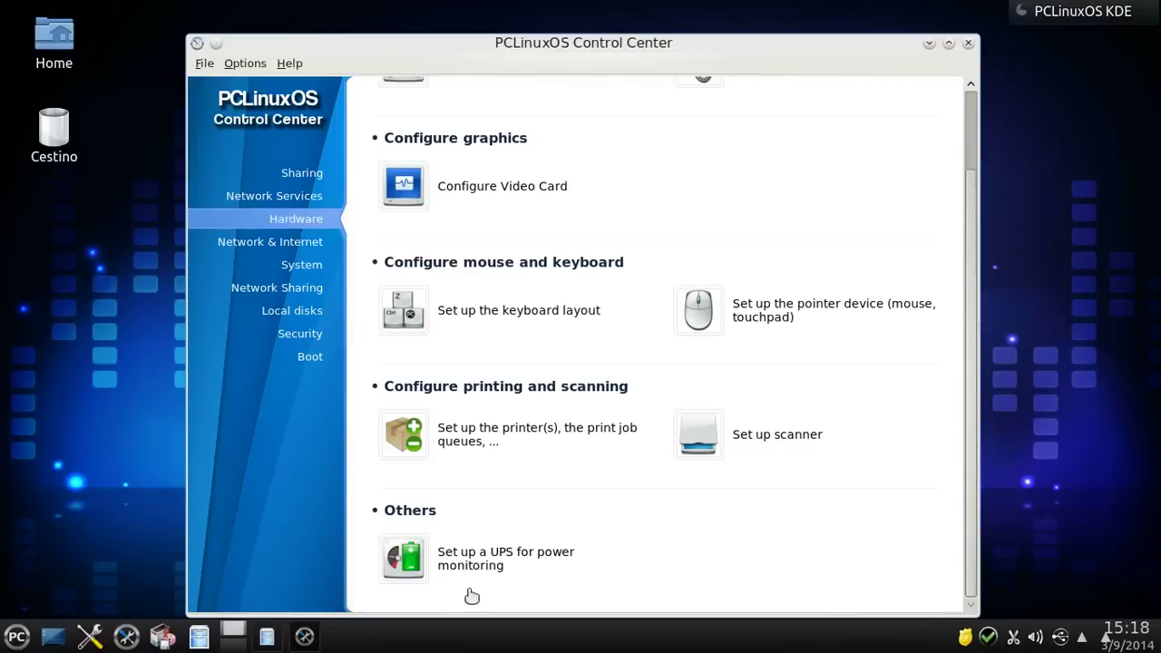
- View the Network & Internet tools, and check the date and time settings in the System category before cancelling out
left_click(280, 245)
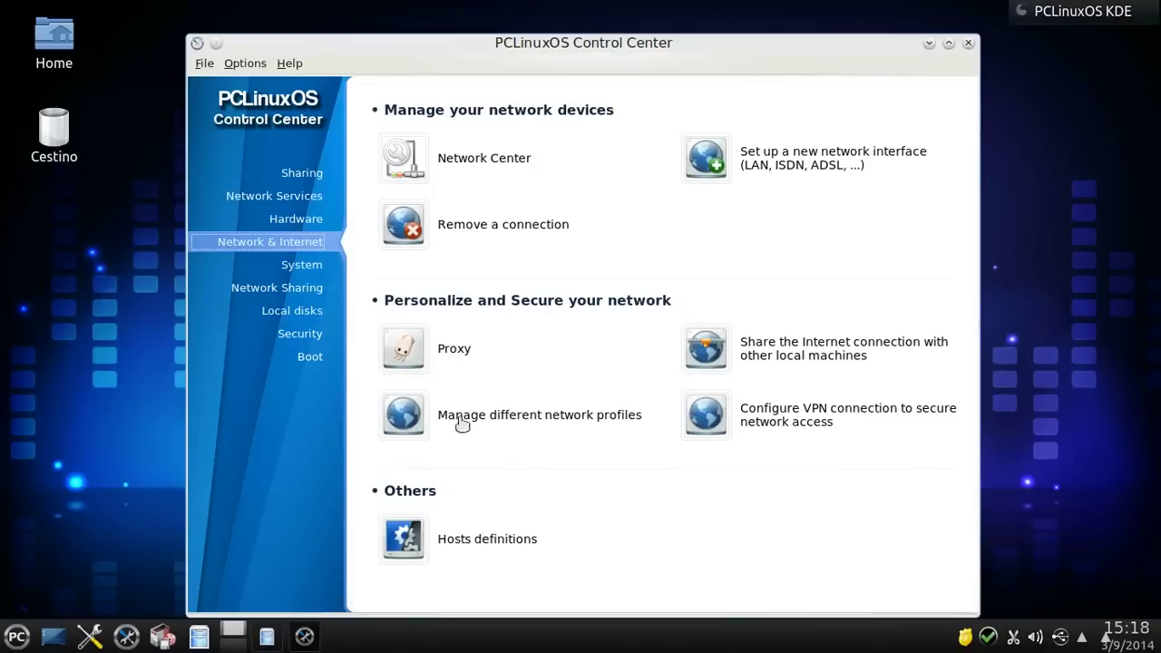
left_click(283, 270)
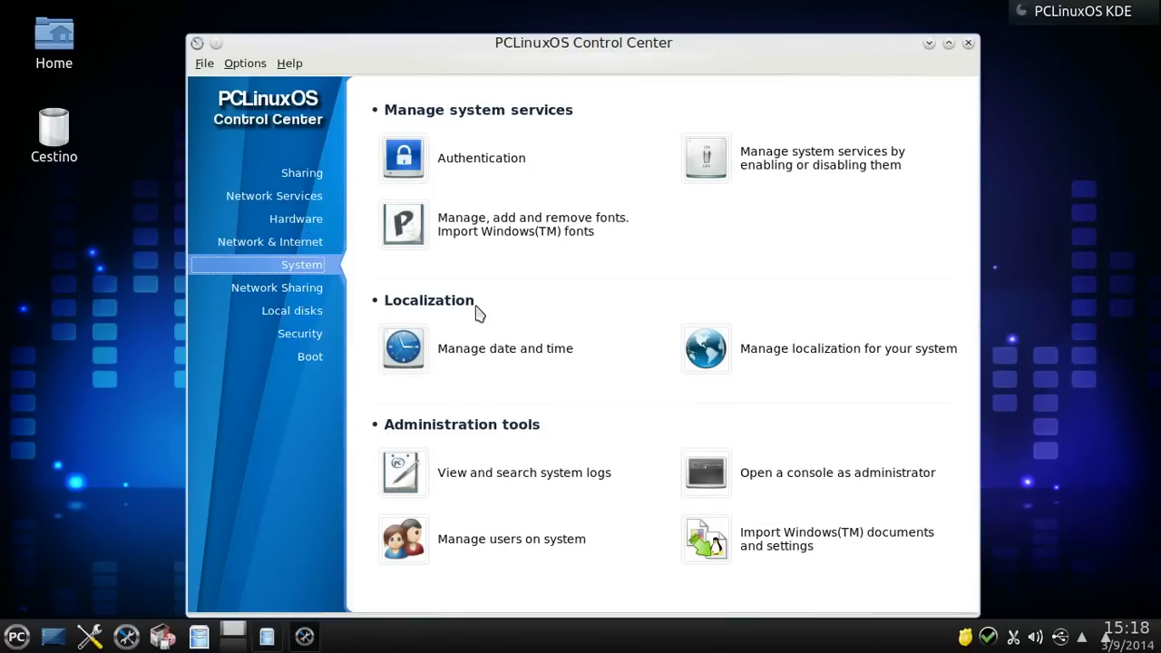
left_click(433, 353)
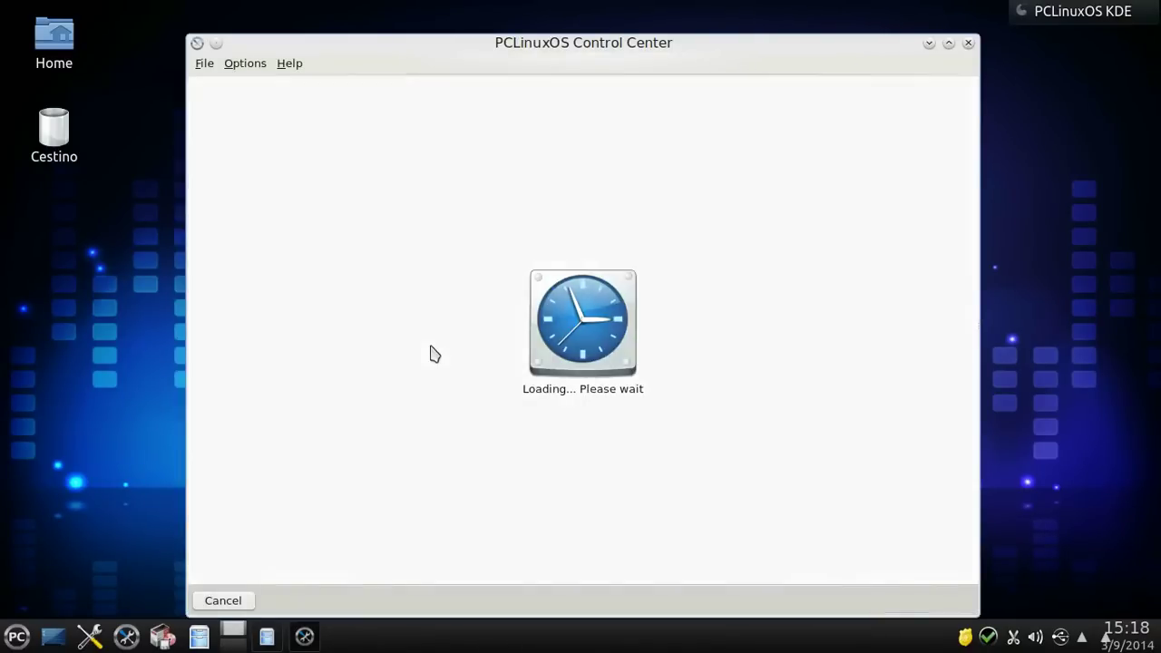
left_click(309, 490)
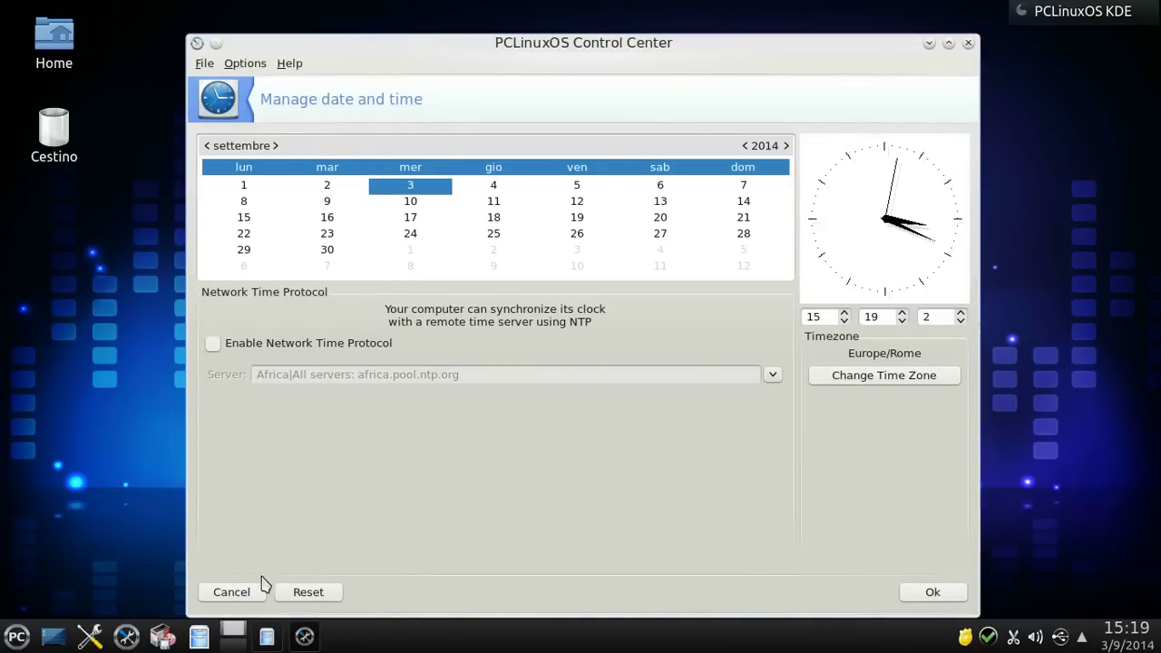
left_click(237, 594)
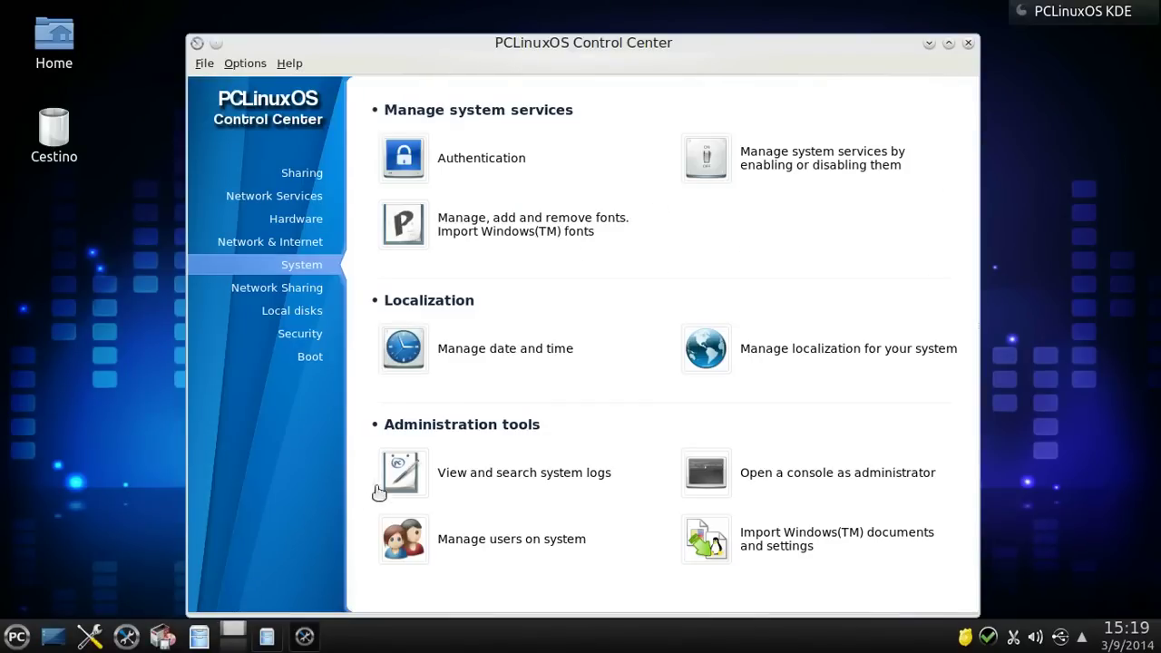
- View the user accounts in the system's user management tool and close it
left_click(386, 540)
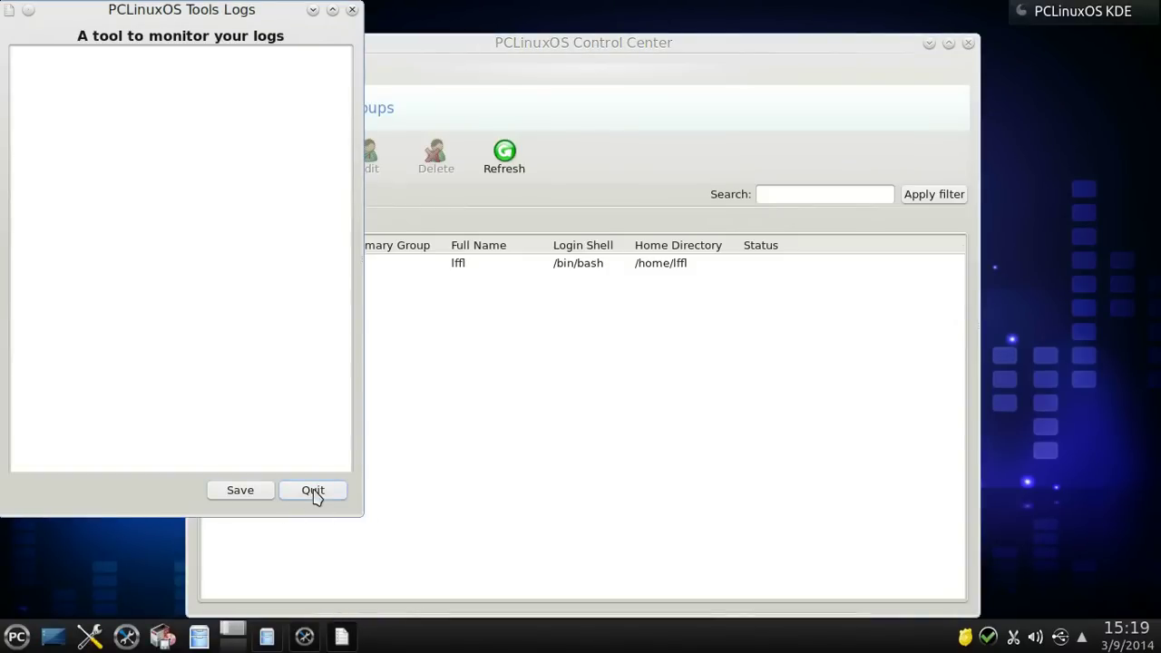
left_click(313, 490)
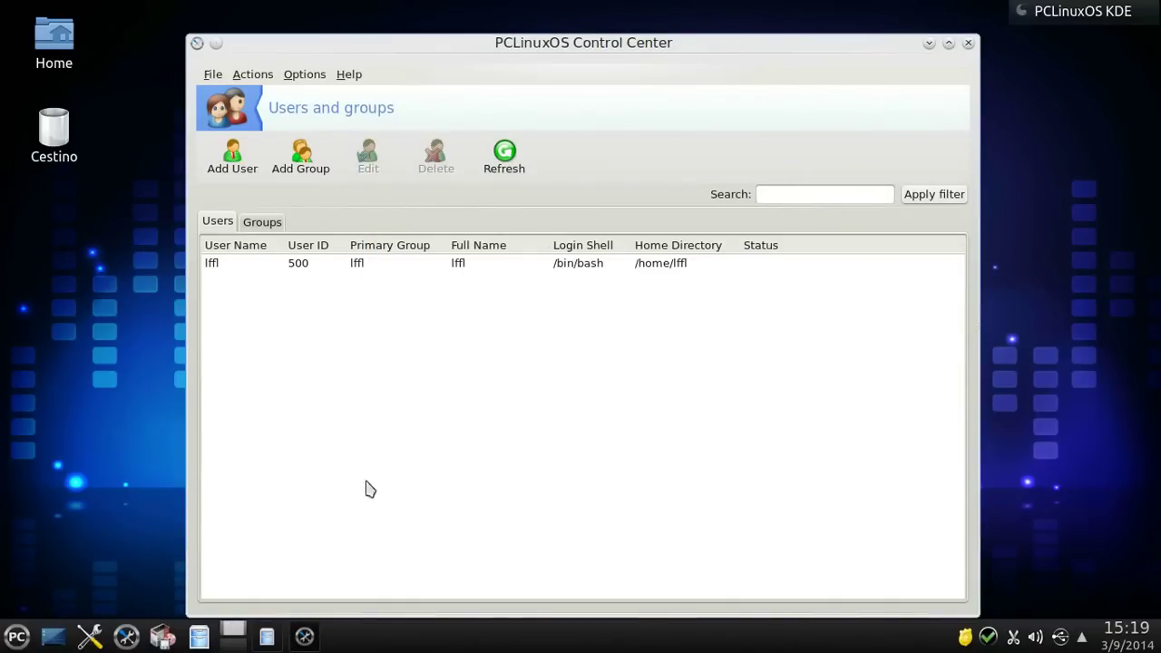
left_click(968, 44)
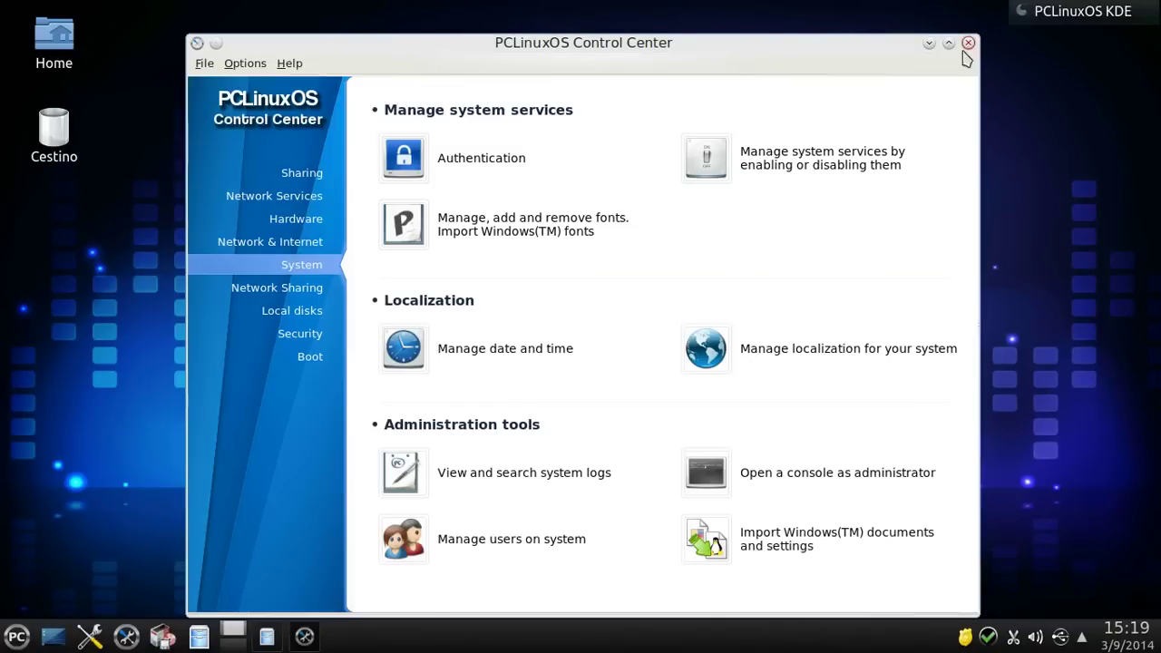
- Look through the tools in the Network Sharing, Local disks and Security categories
left_click(257, 288)
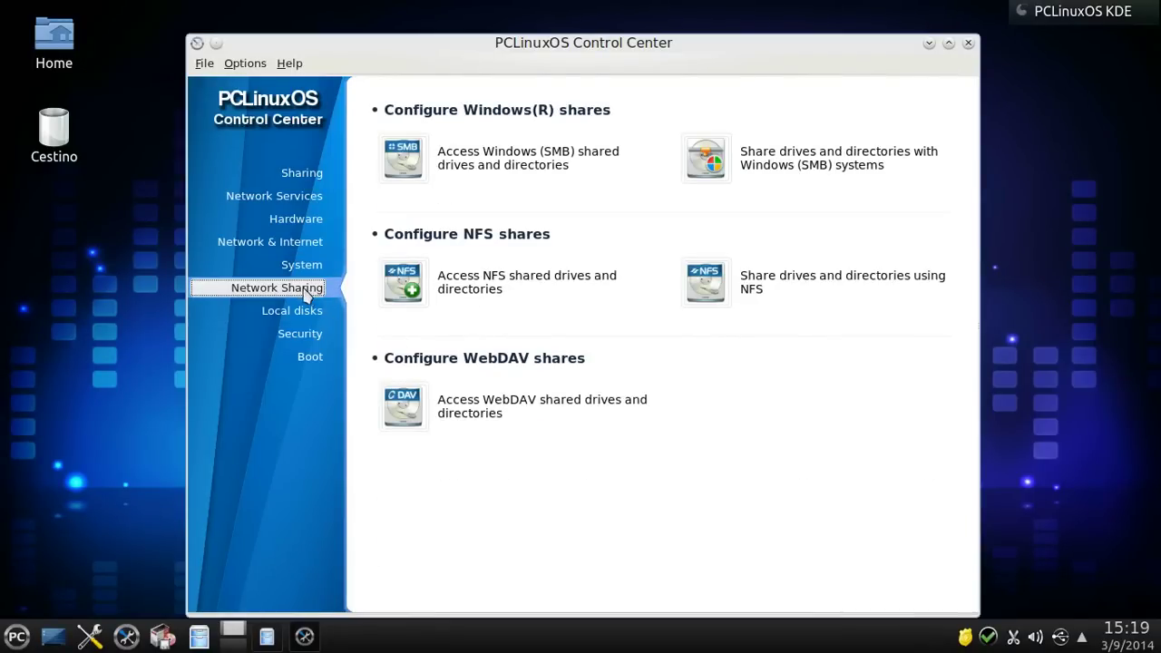
left_click(302, 311)
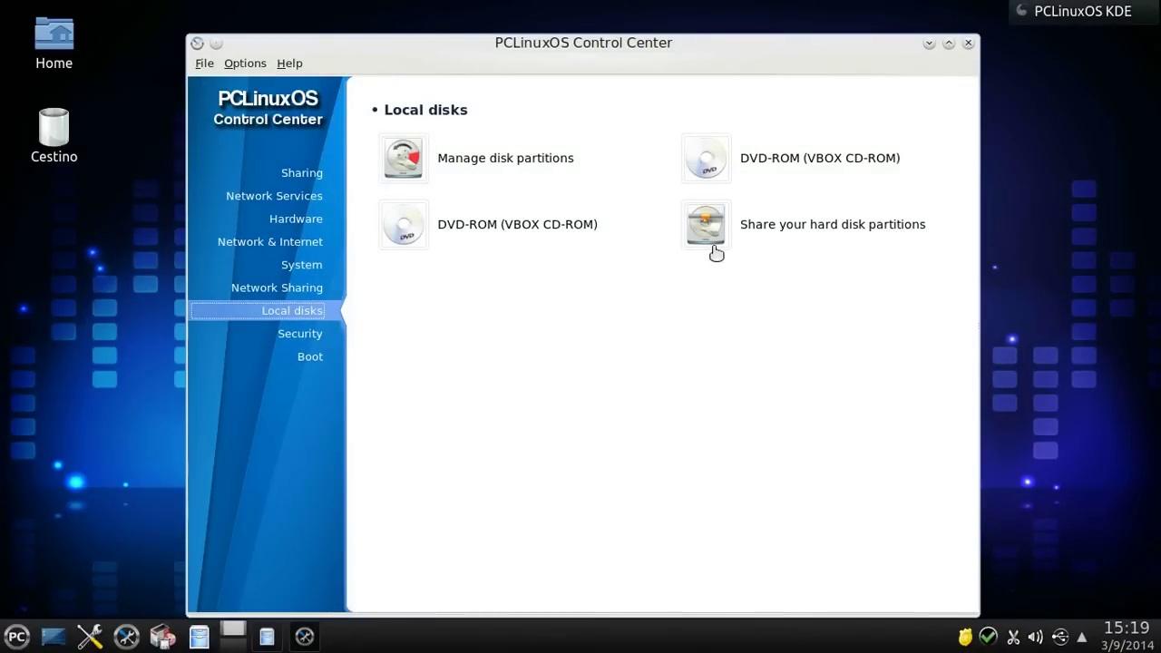
left_click(305, 334)
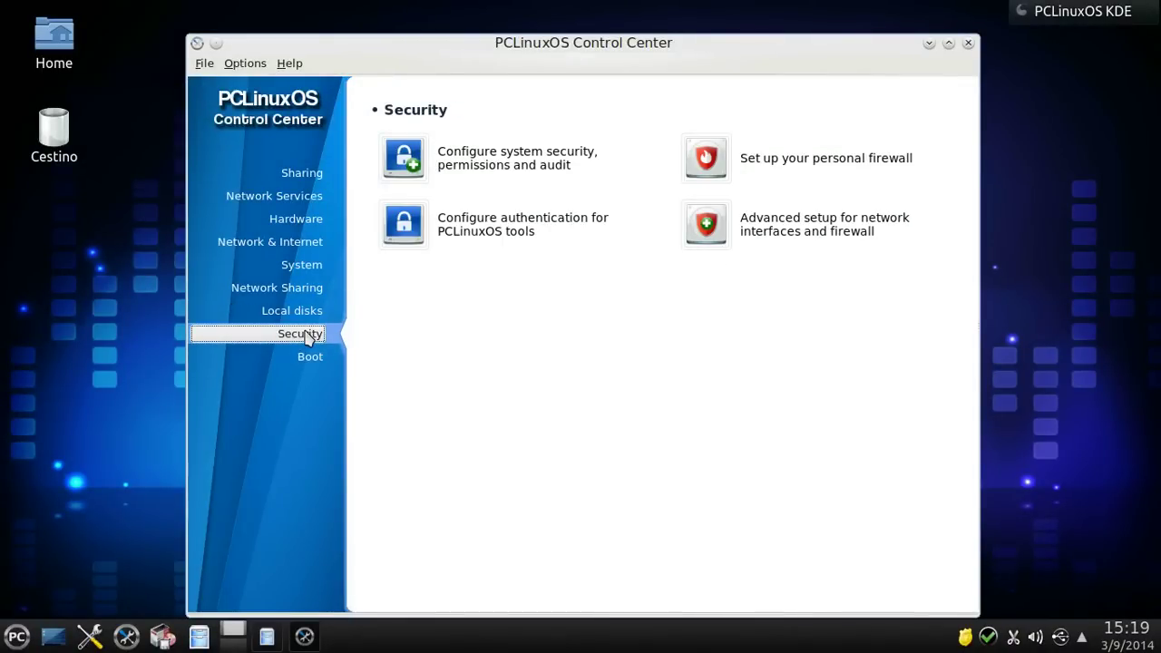
- Examine the services listed in the personal firewall setup and cancel out of it
left_click(705, 168)
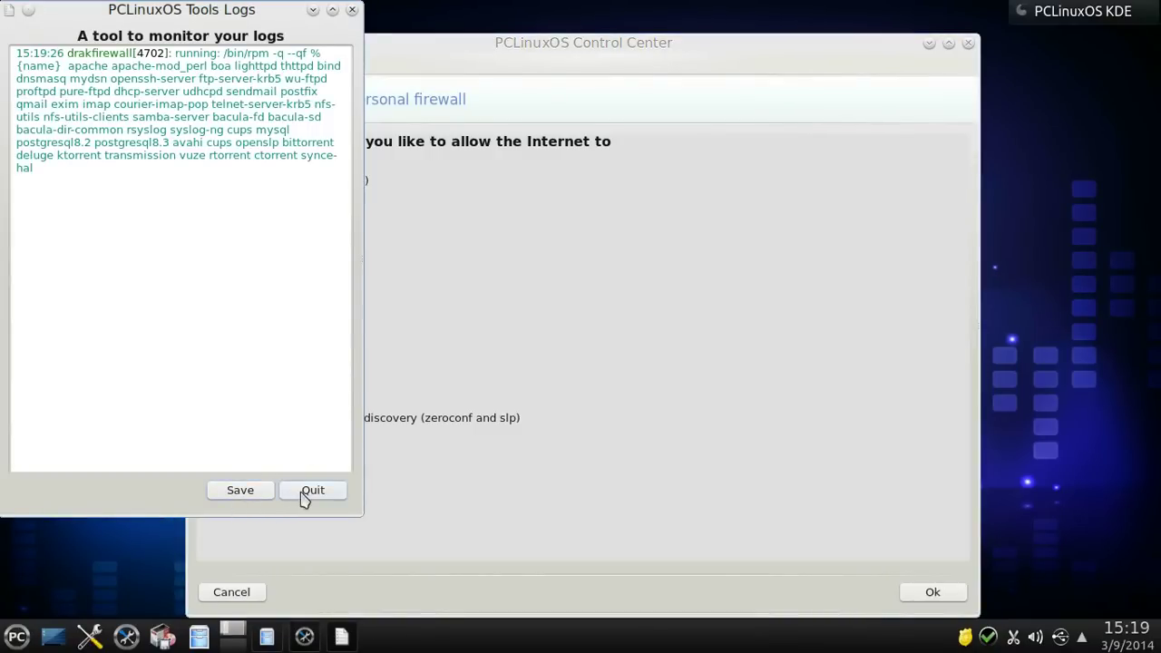
left_click(305, 492)
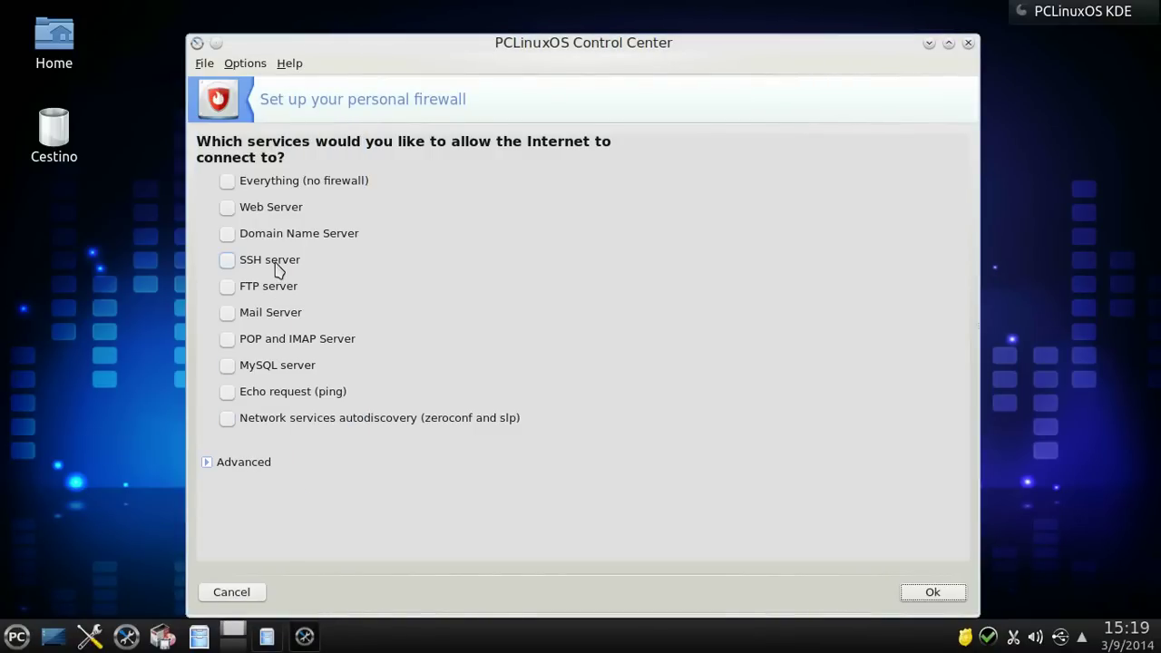
left_click(257, 598)
- Review the display manager choices in the Boot category, cancel out, and close the Control Center
left_click(299, 359)
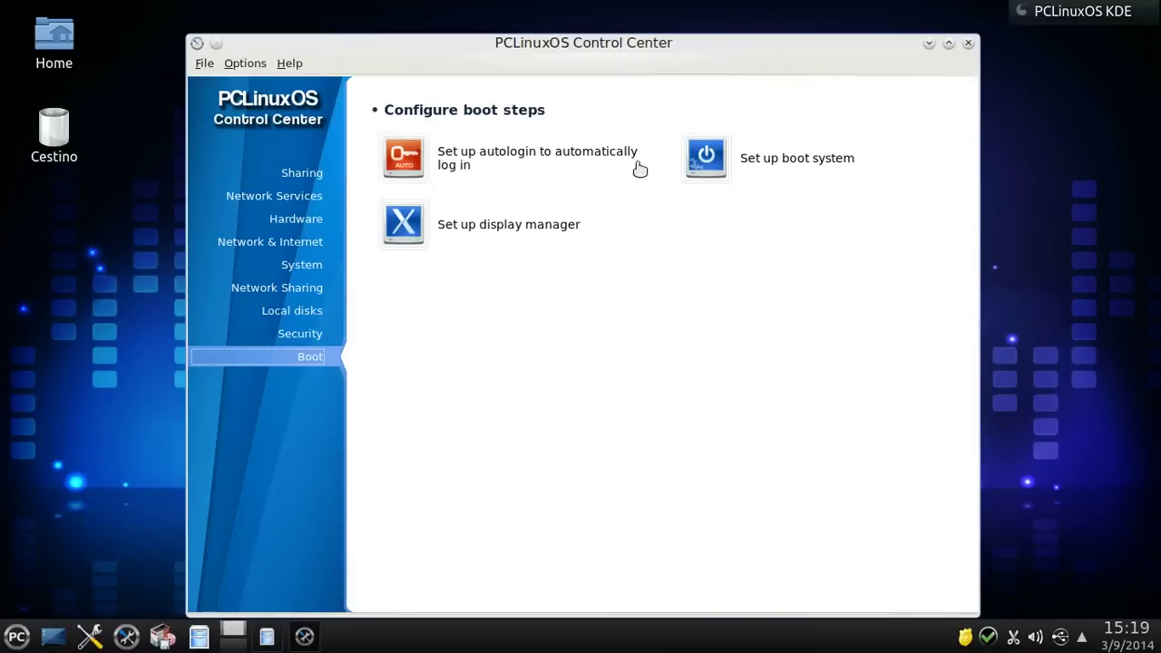
left_click(574, 238)
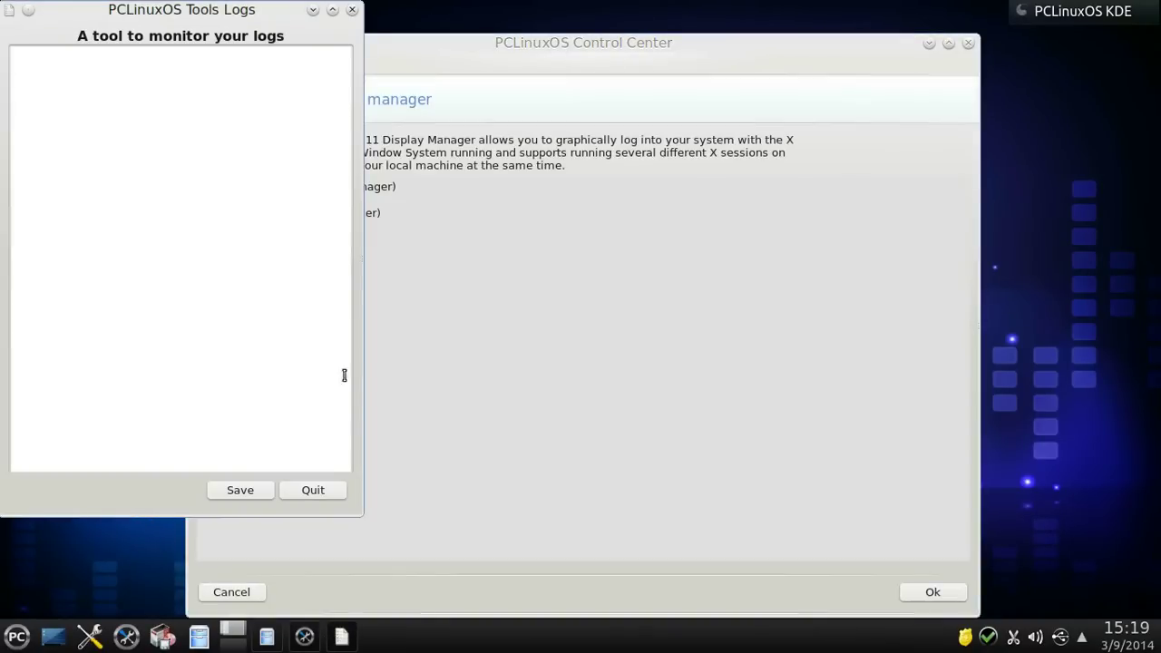
left_click(289, 491)
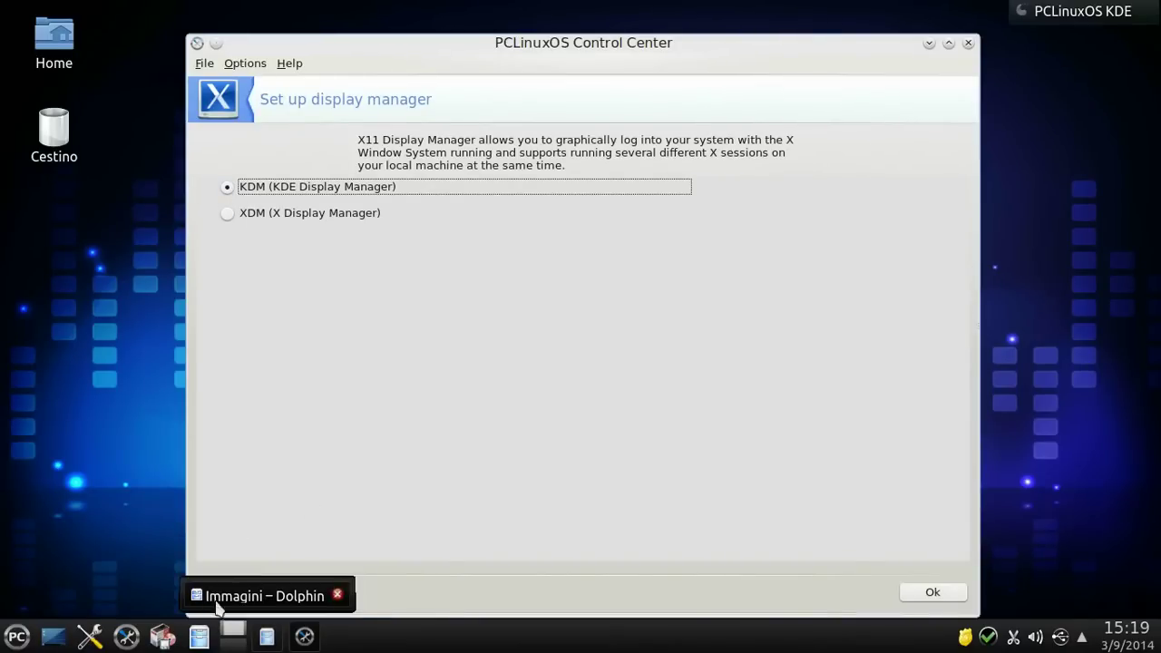
left_click(254, 594)
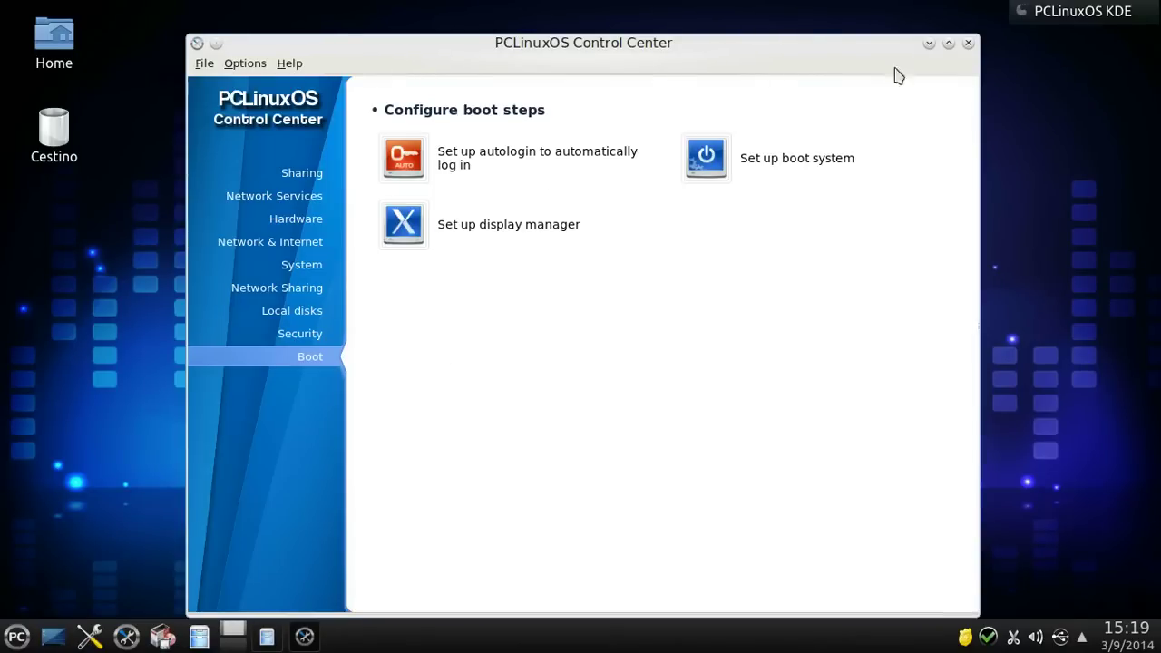
left_click(967, 44)
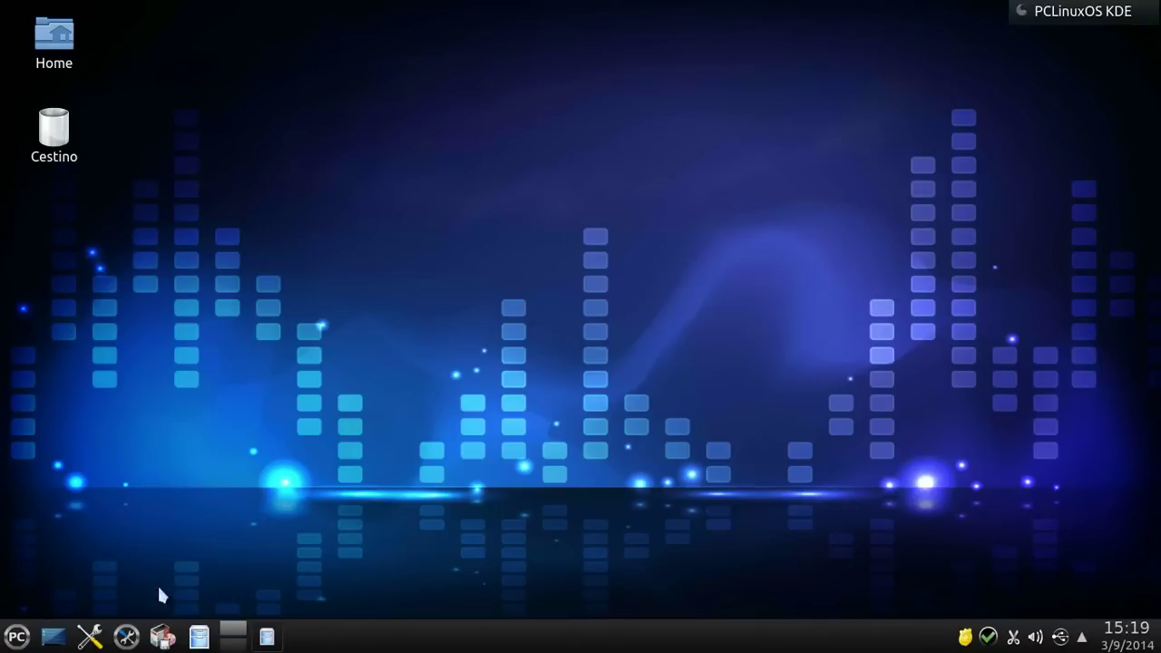
- Launch the Konsole terminal from the desktop's application launcher
left_click(17, 636)
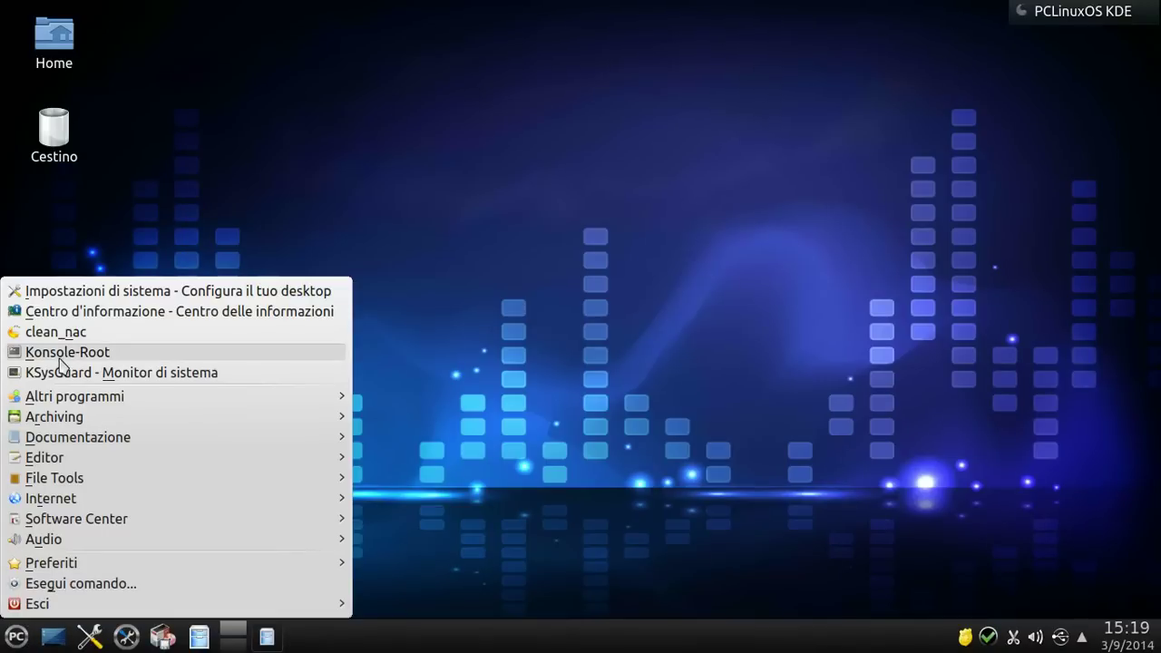
mouse_move(62, 403)
mouse_move(464, 442)
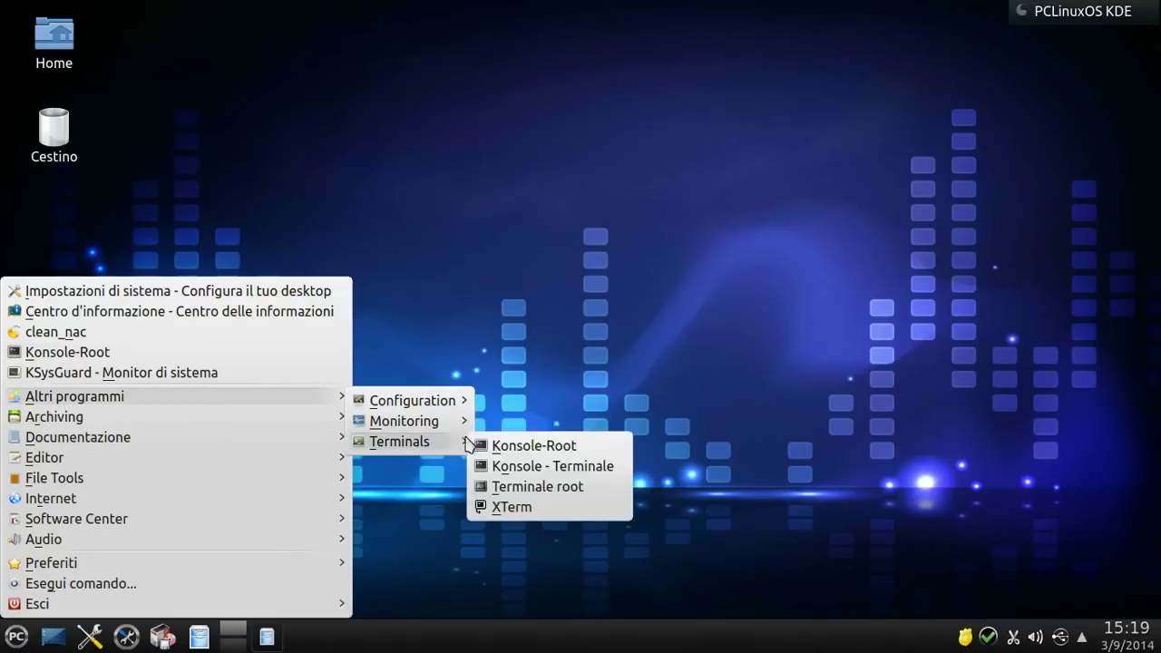
left_click(498, 466)
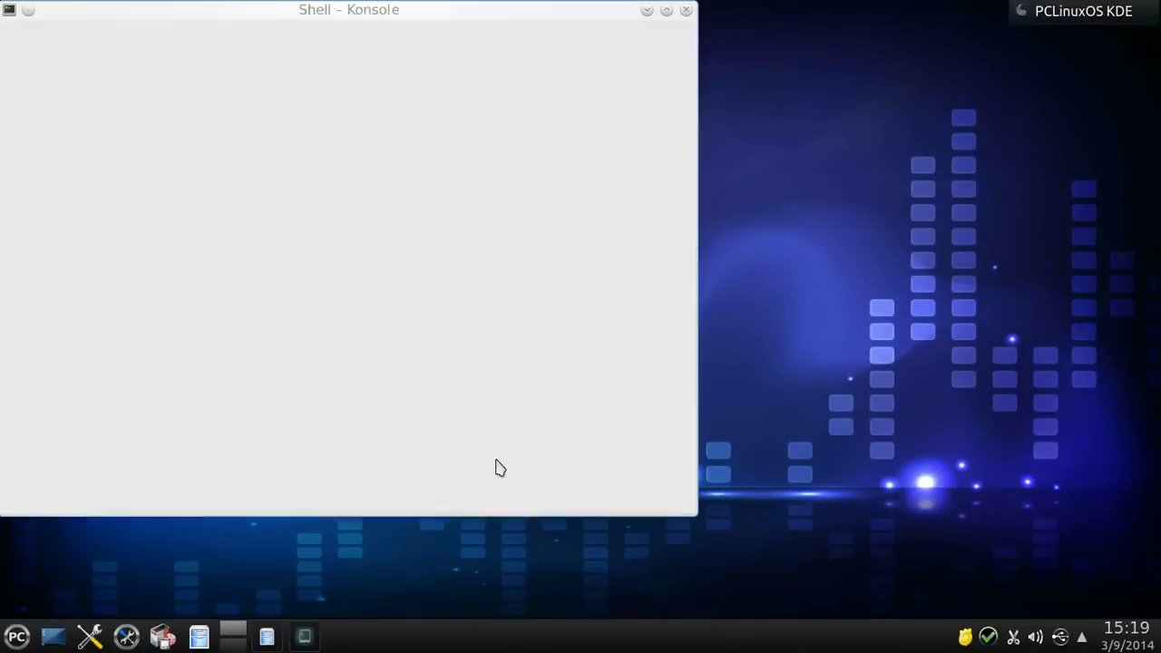
- Move the terminal window toward the middle of the desktop and run "sudo apt-get update", authorizing it with the account password
left_click_drag(481, 28, 681, 100)
type("sudo apt")
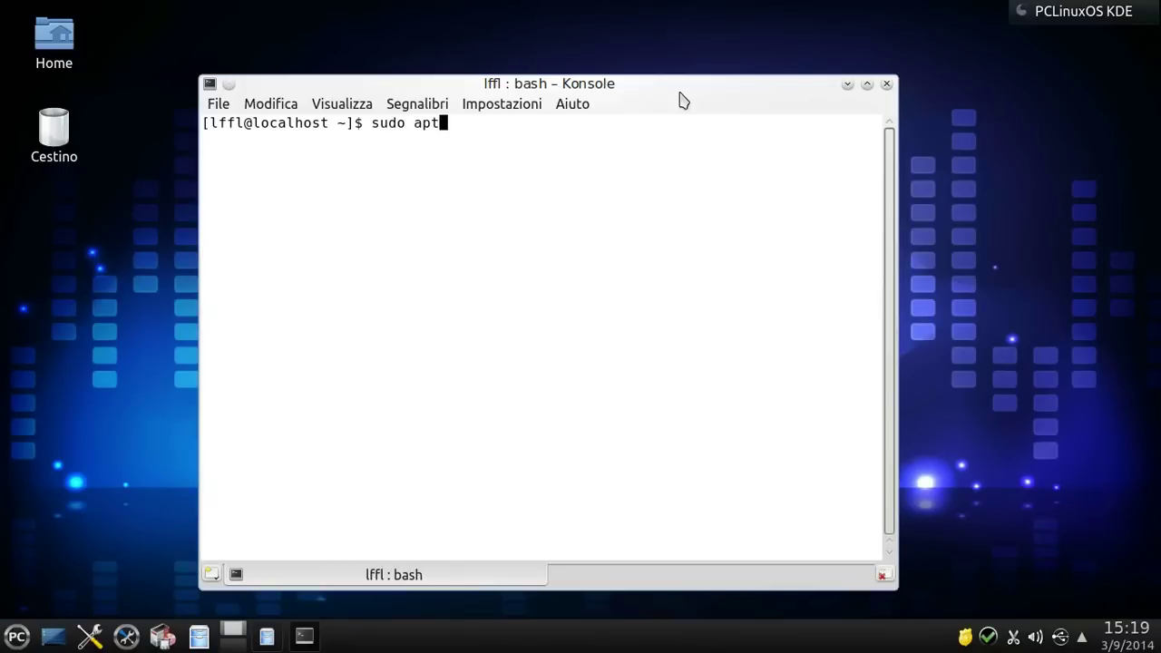
type("-get update")
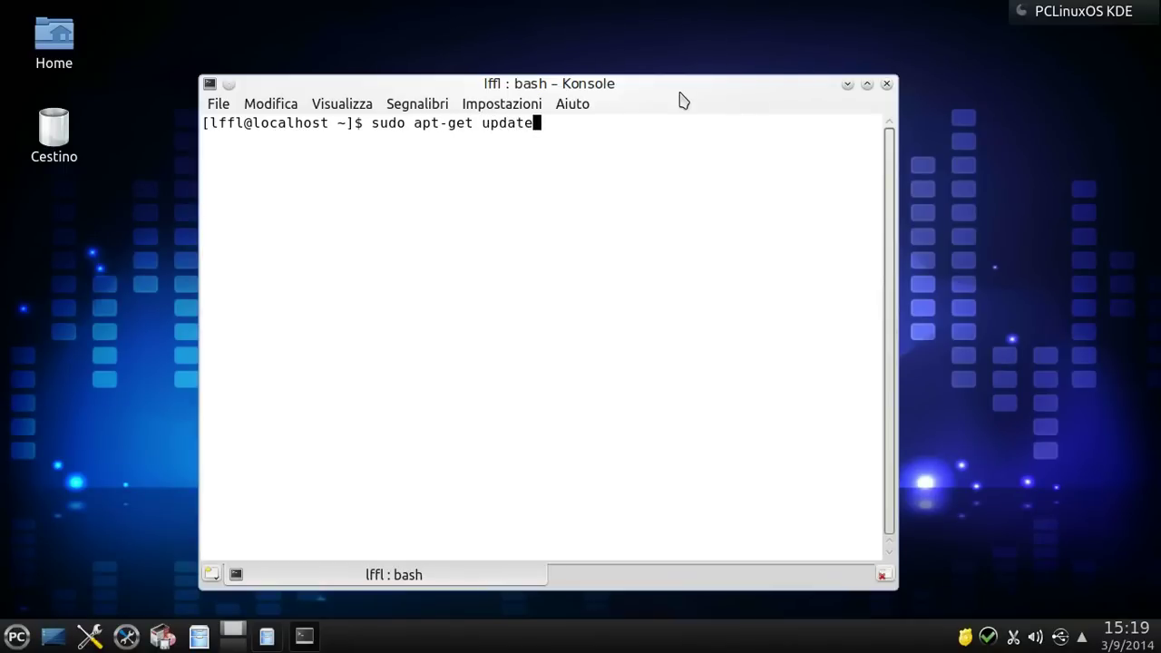
key("Return")
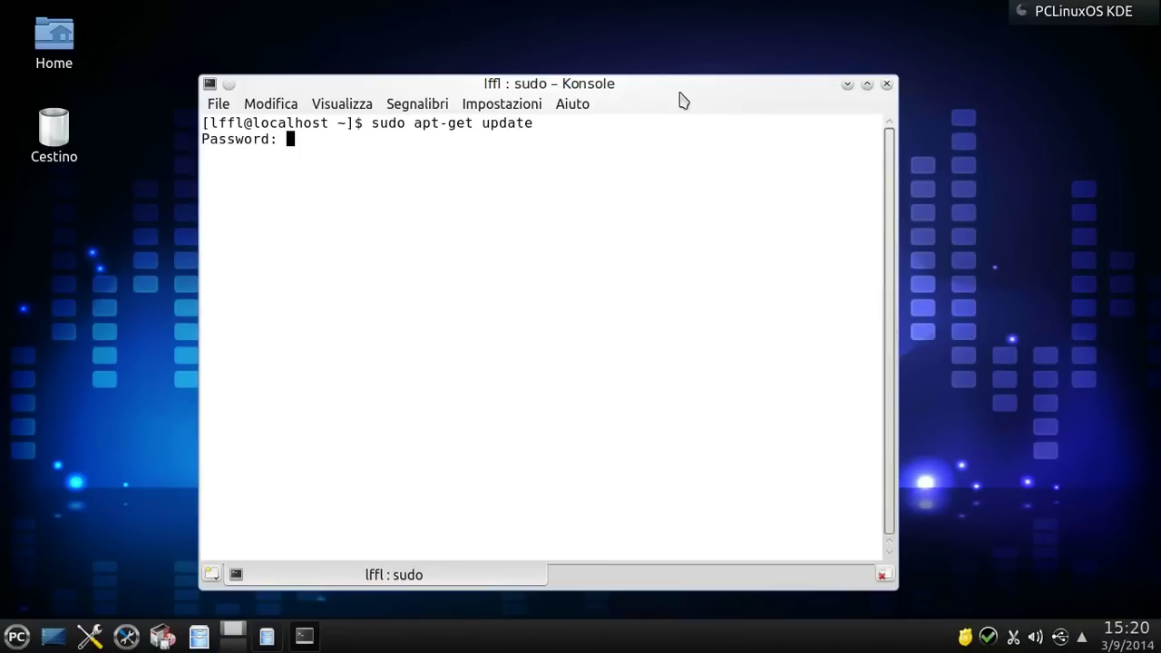
key("Return")
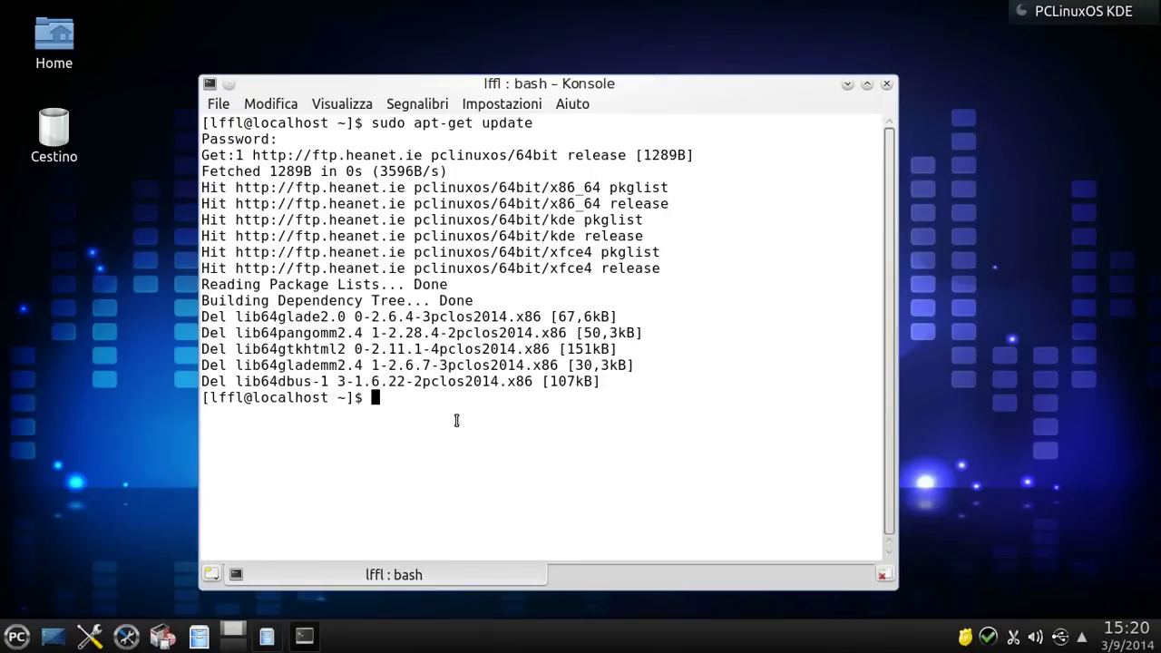
- Run "sudo apt-get upgrade" by editing the previous command, and close the terminal once it finishes
key("Up")
key("BackSpace")
key("BackSpace")
key("BackSpace")
key("BackSpace")
key("BackSpace")
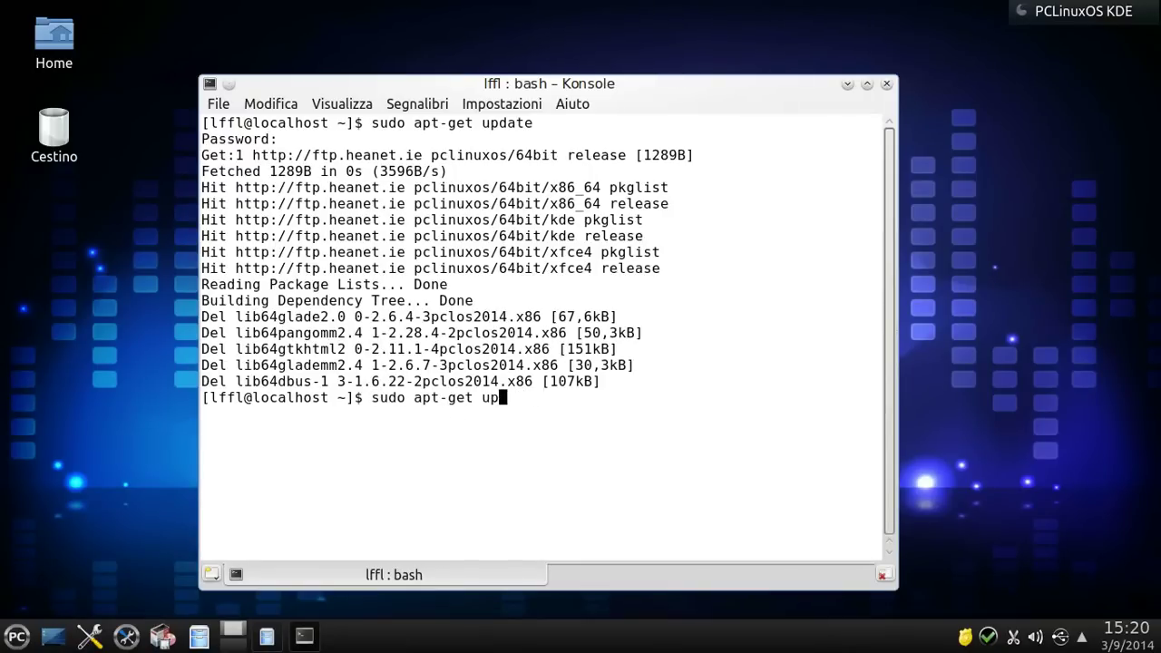
type("pgrade")
key("Return")
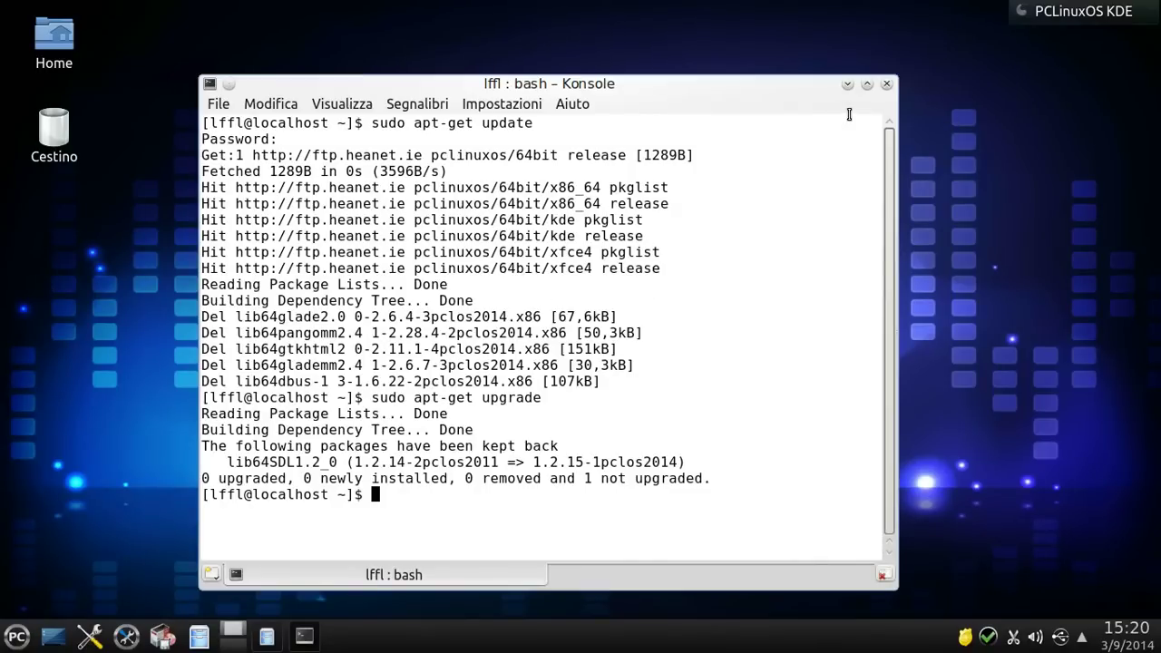
left_click(887, 84)
- Launch the Synaptic package manager, authorize it with the root password, and reposition its window slightly
left_click(162, 636)
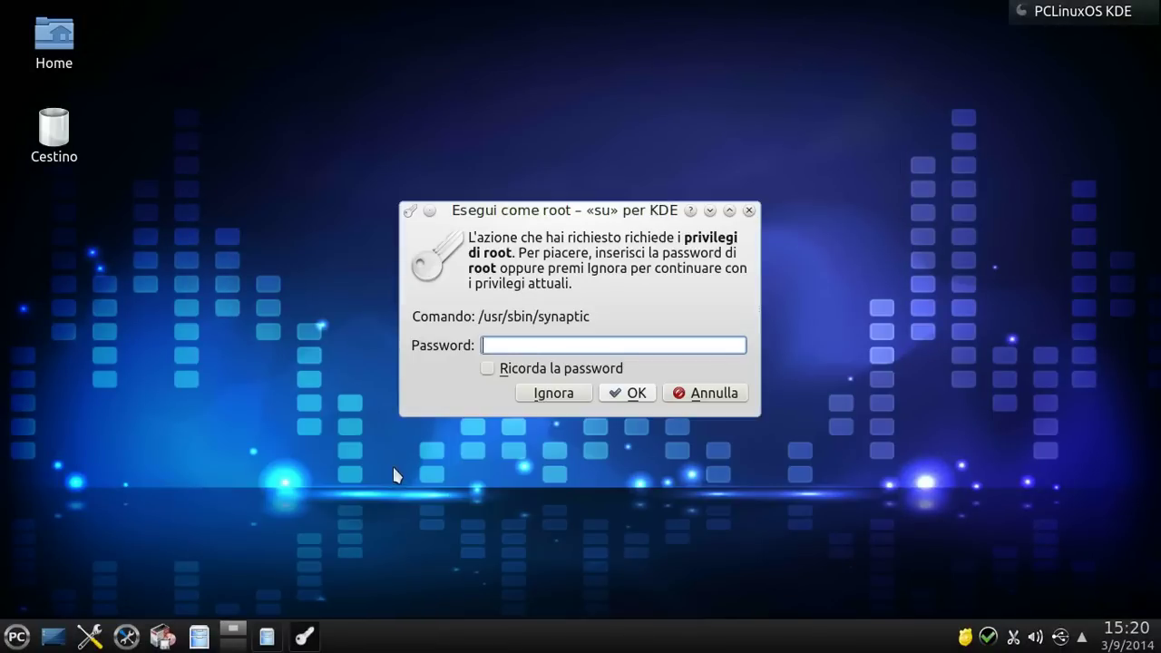
type("*****")
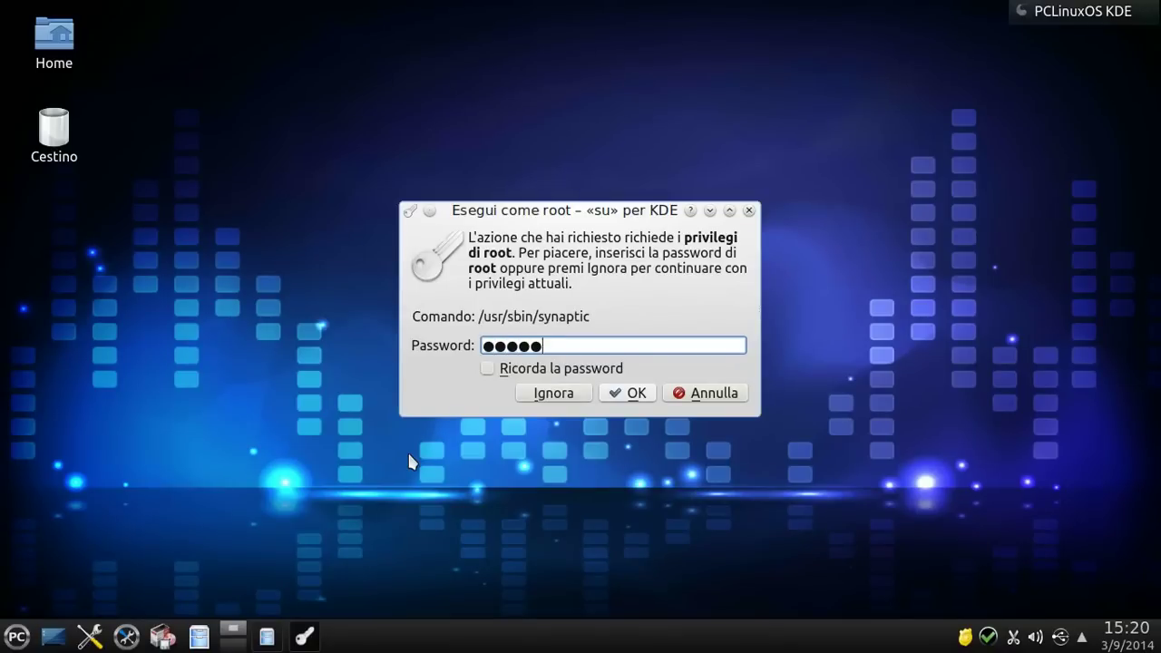
type("*")
key("Return")
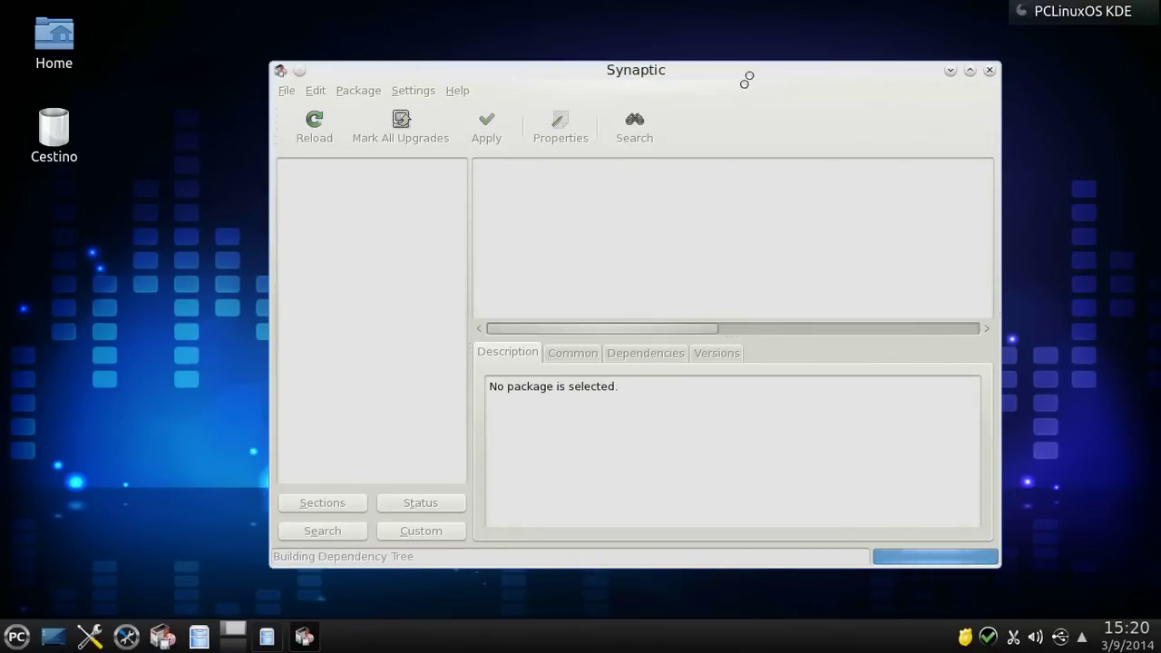
left_click_drag(730, 77, 694, 69)
- Search the package names and descriptions for "gimp"
left_click(618, 122)
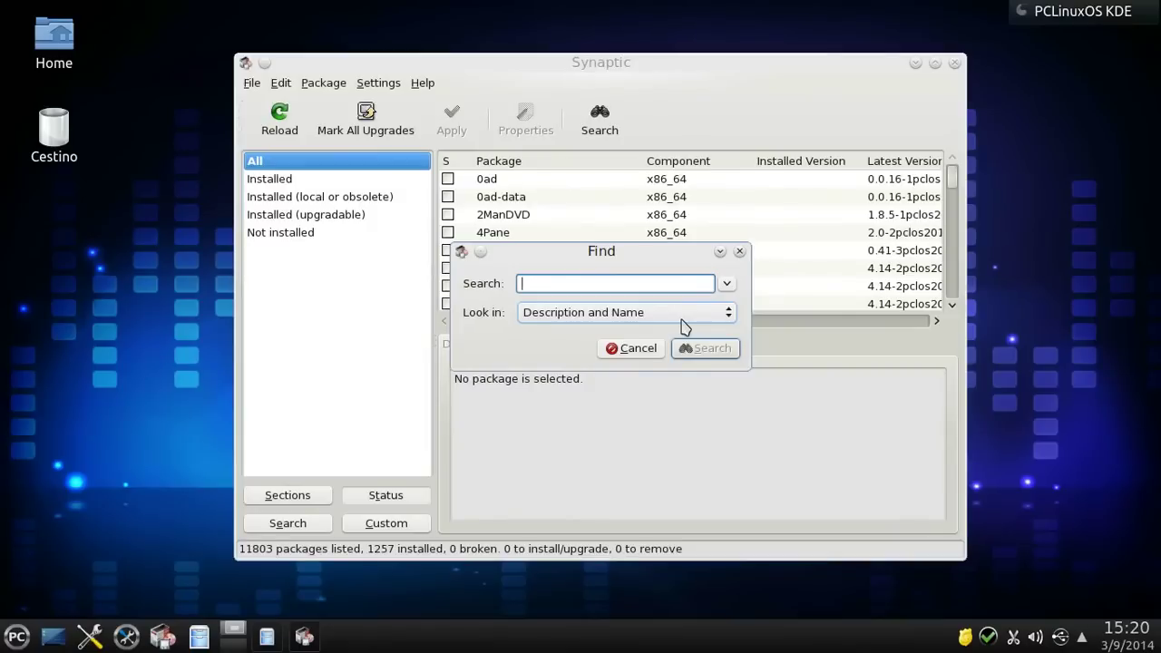
type("gimp")
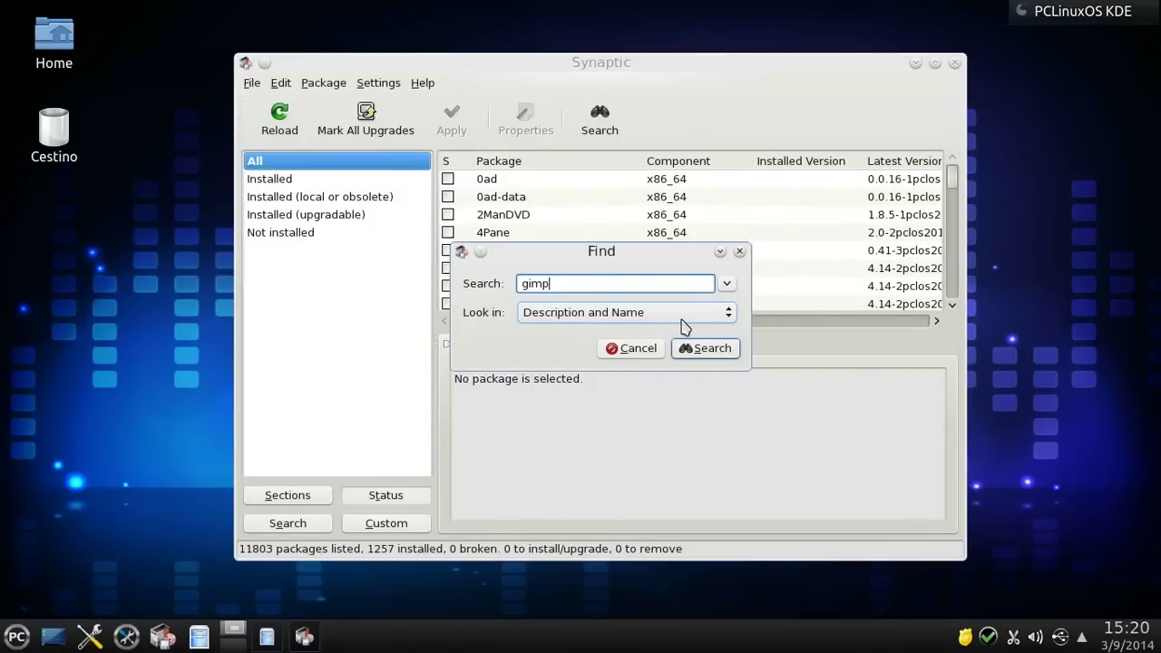
key("Return")
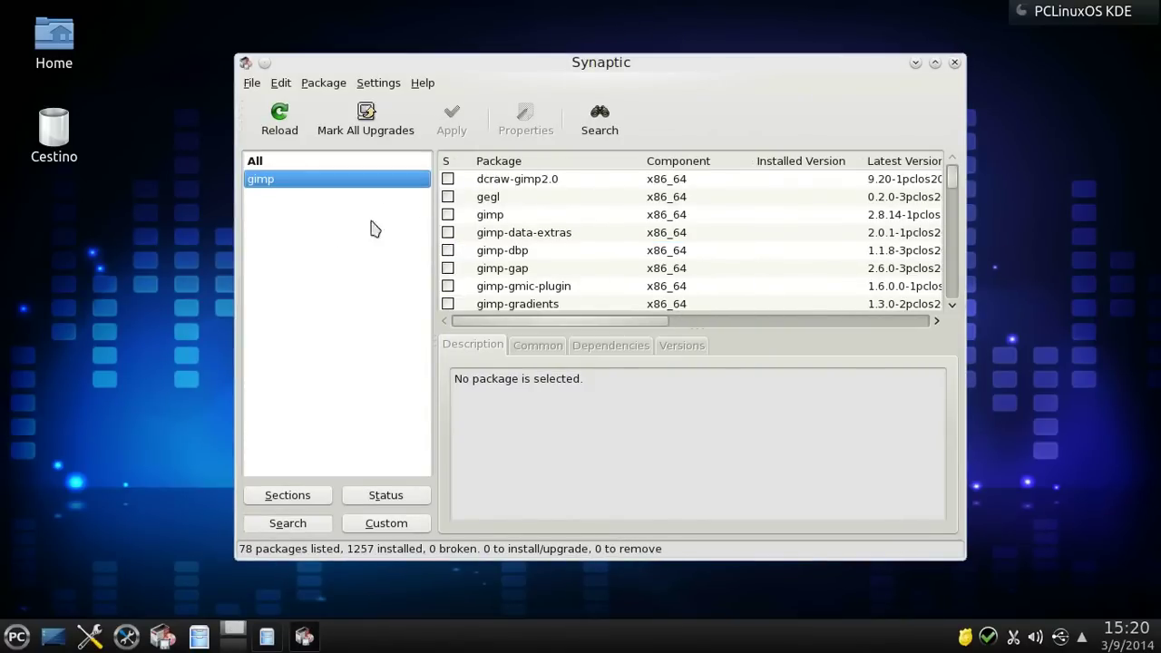
- Review the description, common information and dependencies of the gimp package
left_click(515, 216)
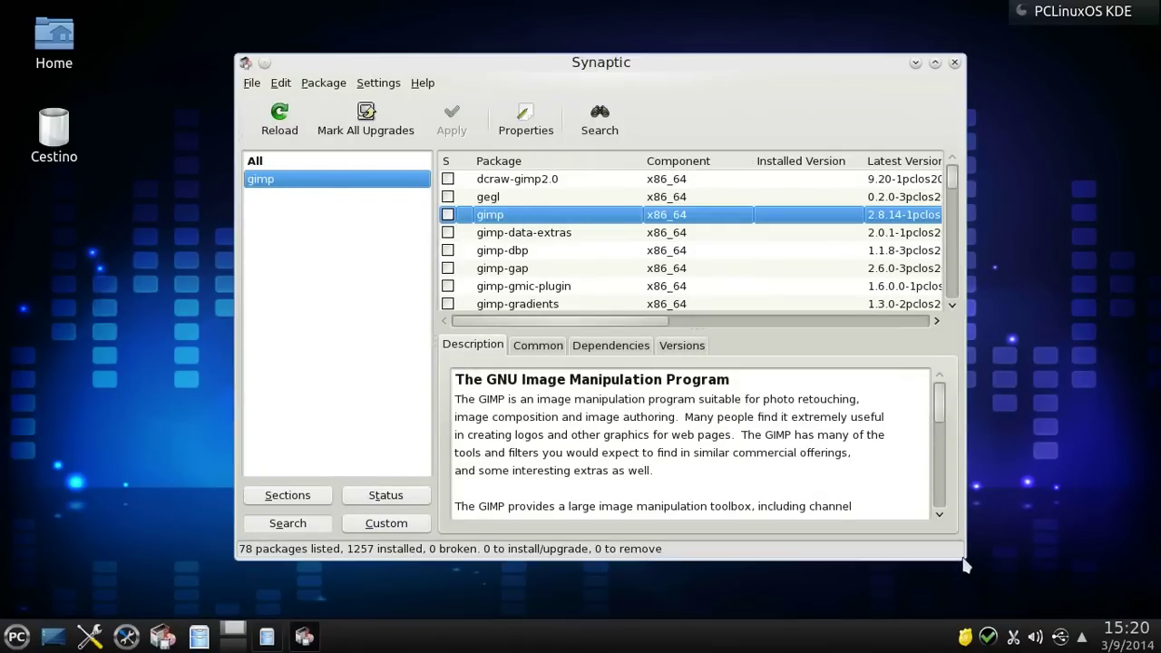
left_click(526, 348)
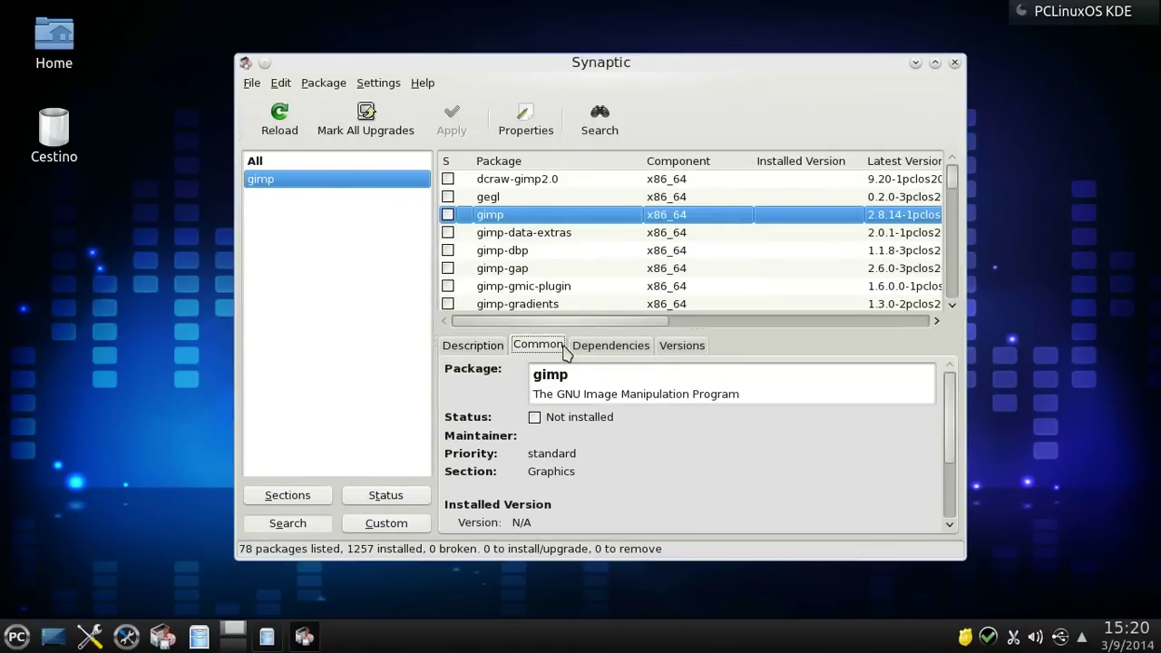
left_click(637, 345)
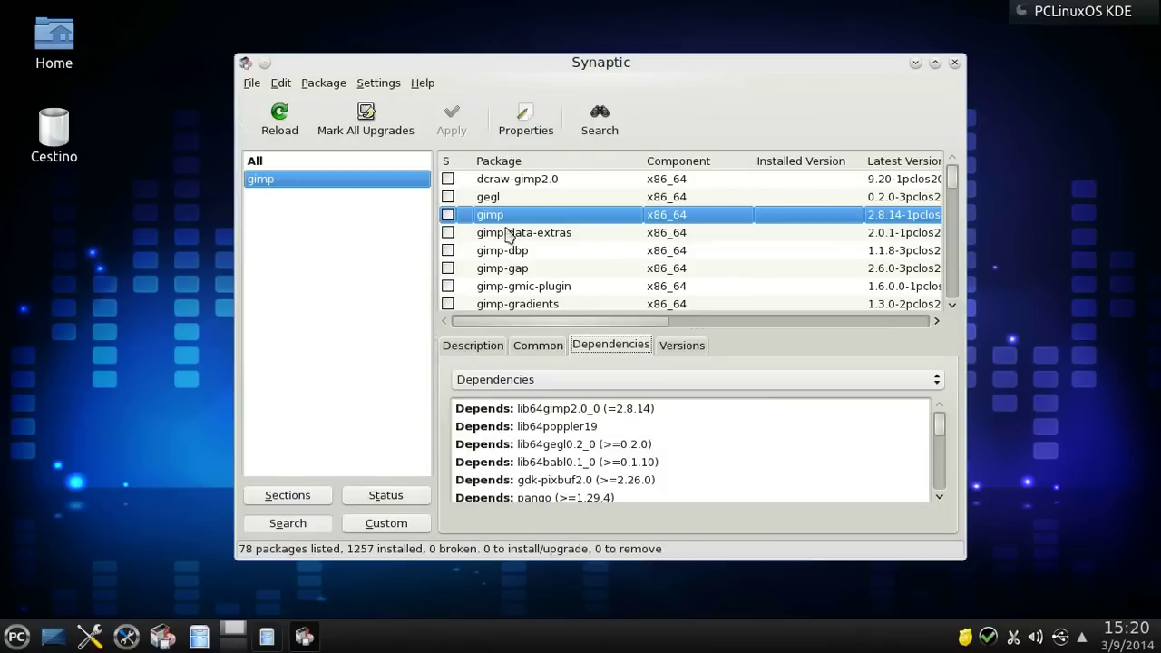
- Mark the gimp package for installation, look through the additional required changes and accept them
left_click(451, 215)
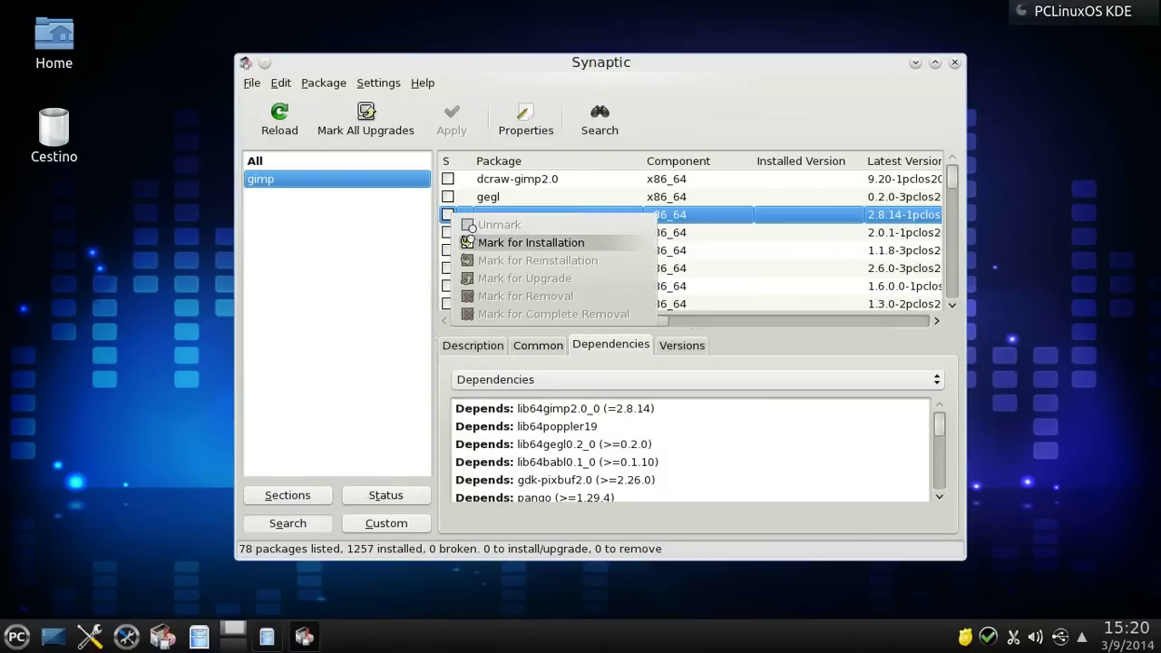
left_click(474, 242)
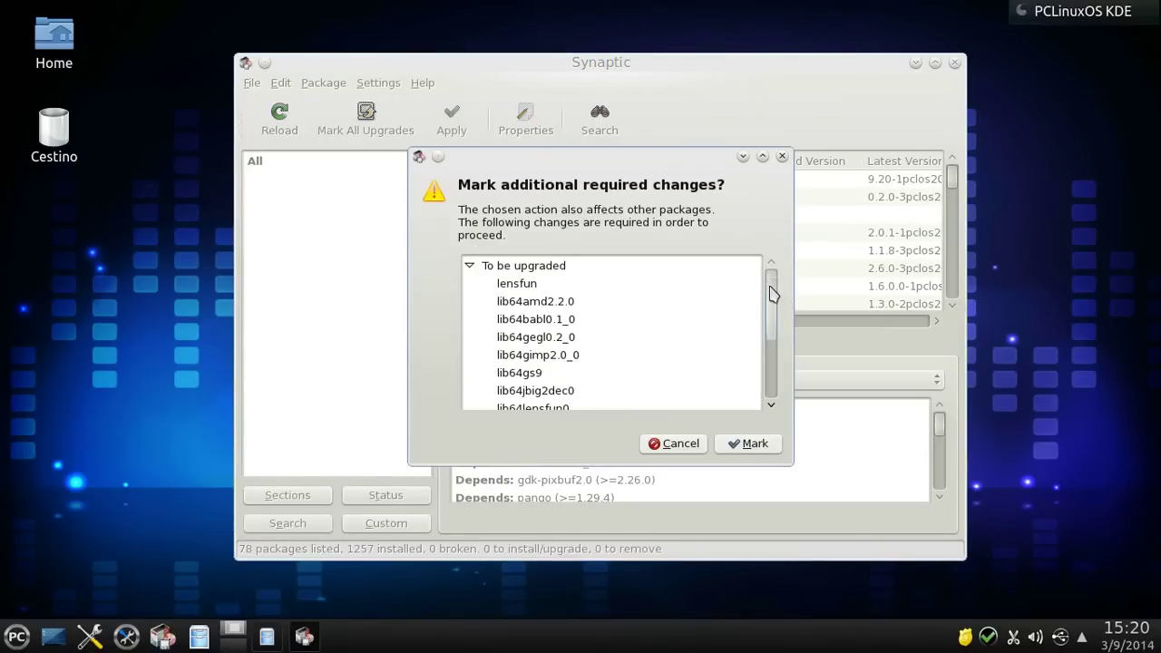
left_click_drag(769, 286, 768, 386)
left_click(749, 443)
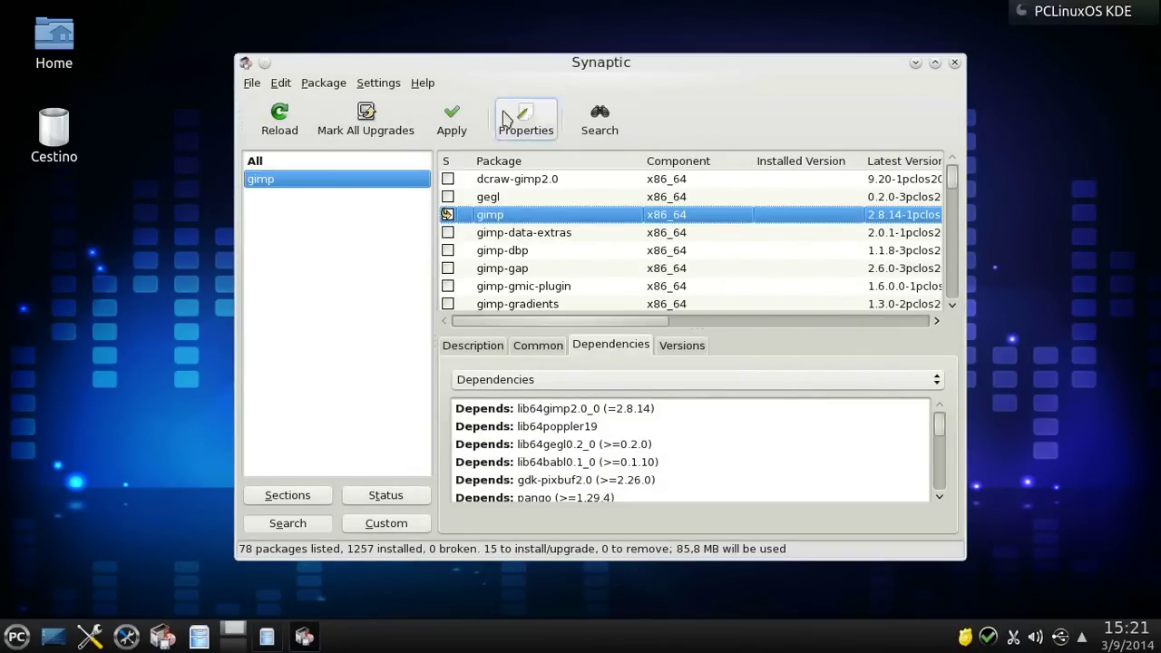
- Apply the marked gimp installation and minimize both Synaptic and its download progress window
left_click(462, 124)
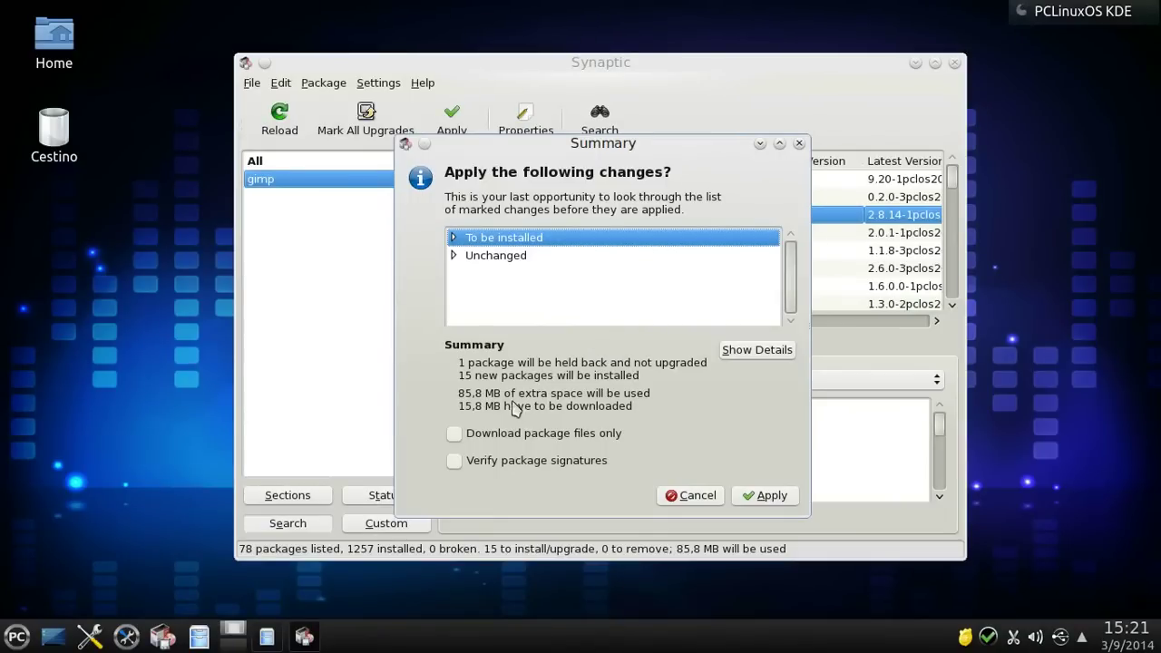
left_click(749, 497)
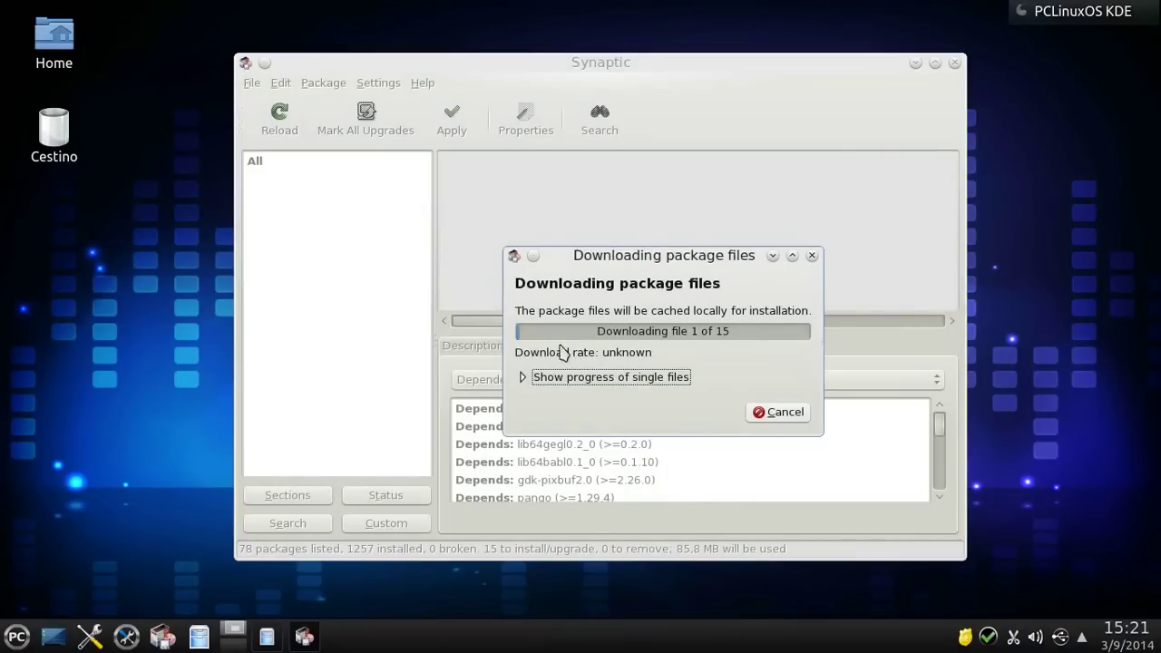
left_click(915, 64)
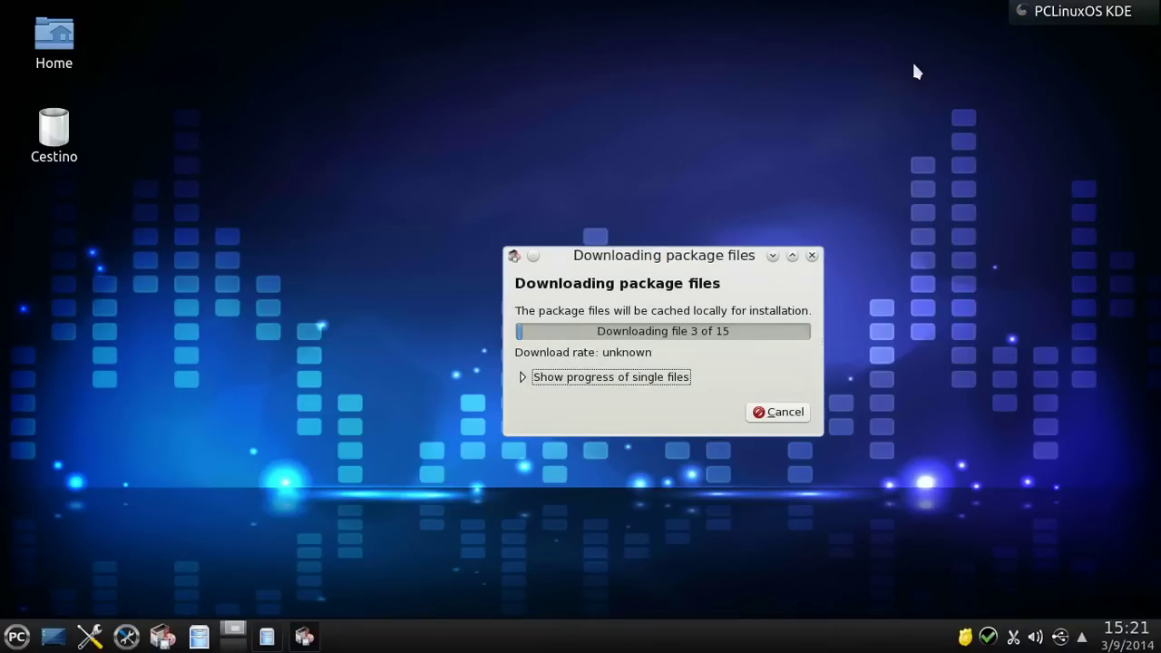
left_click(773, 256)
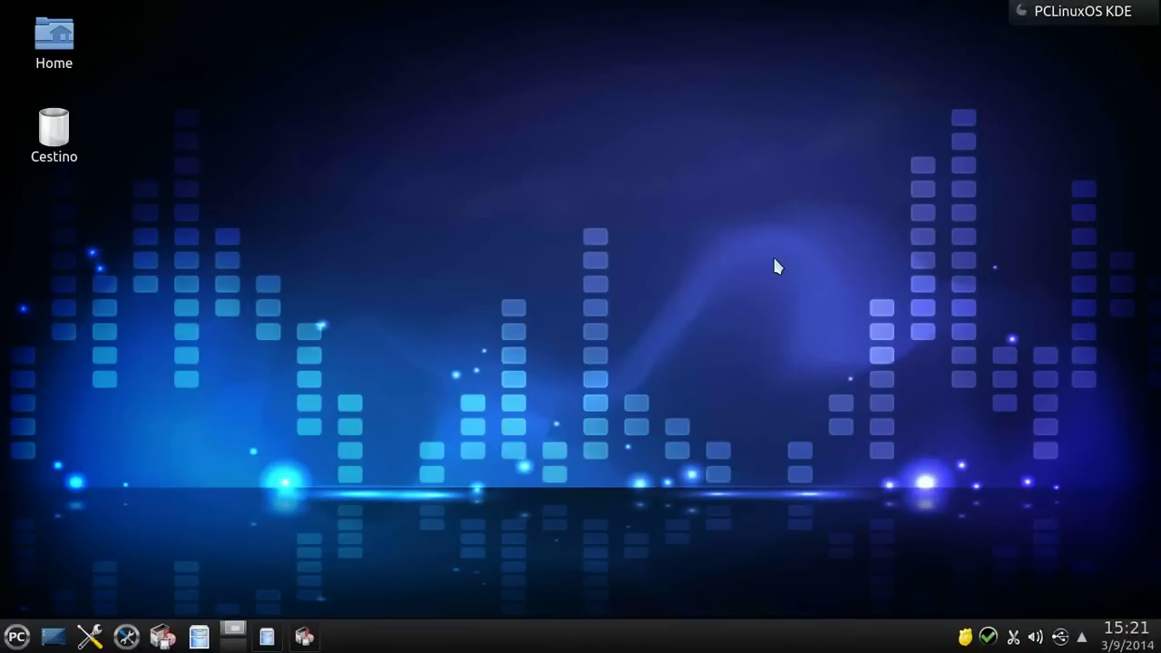
- Look over the network applet's settings options, view the eth0 traffic in Network Monitoring, and close the monitor
right_click(999, 637)
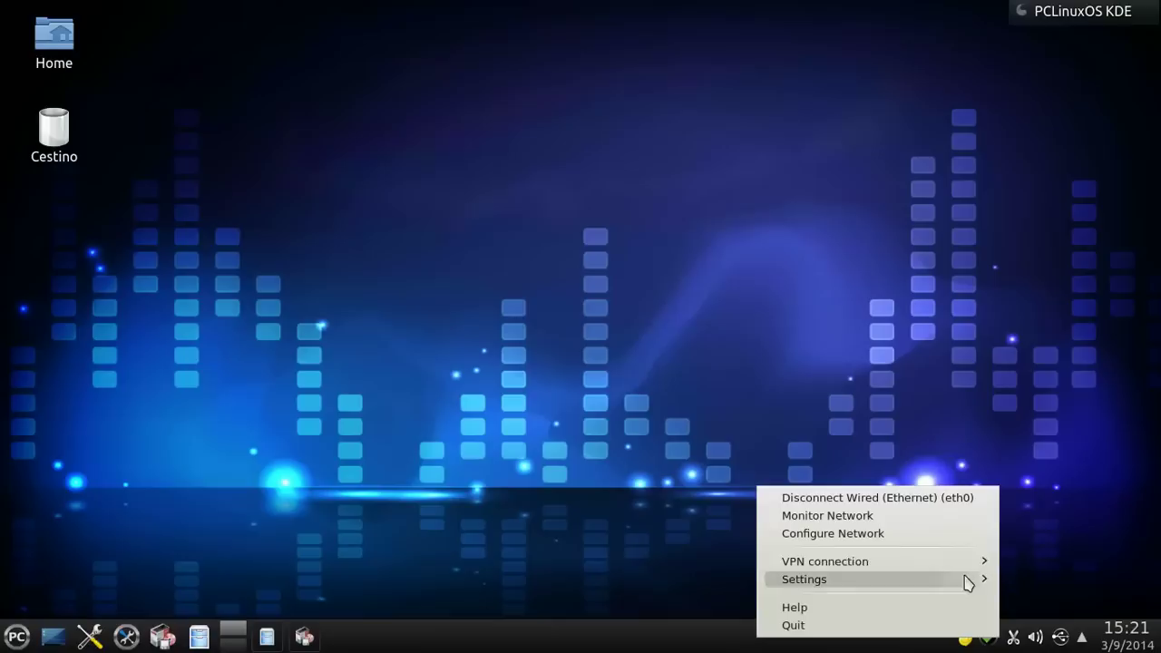
mouse_move(932, 584)
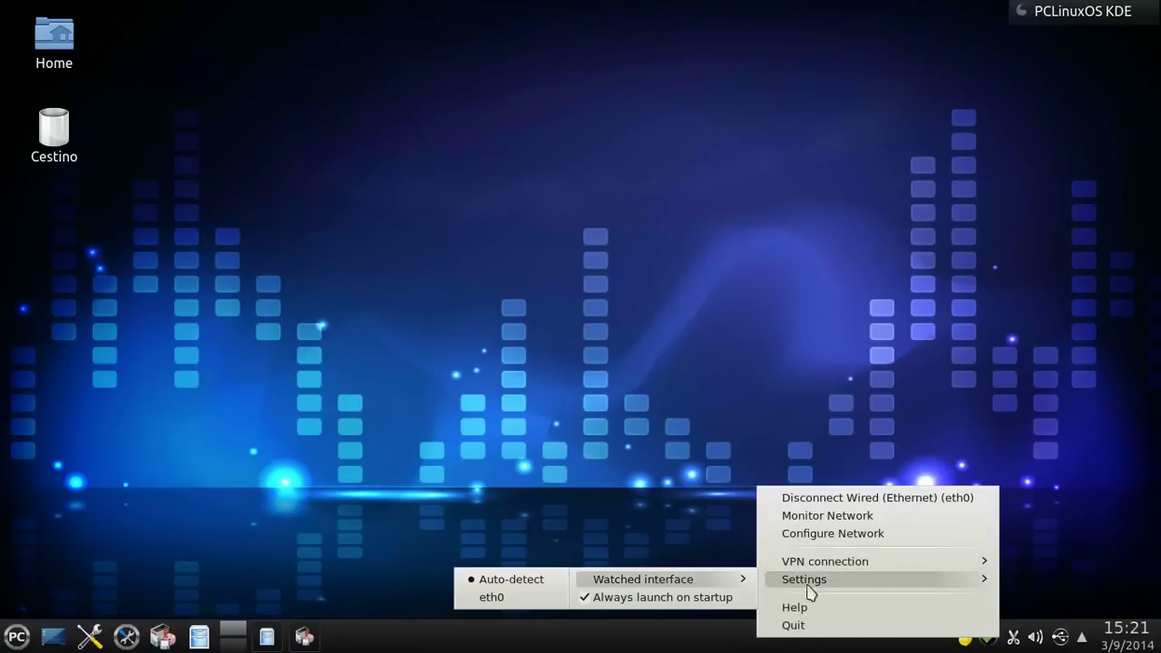
left_click(849, 517)
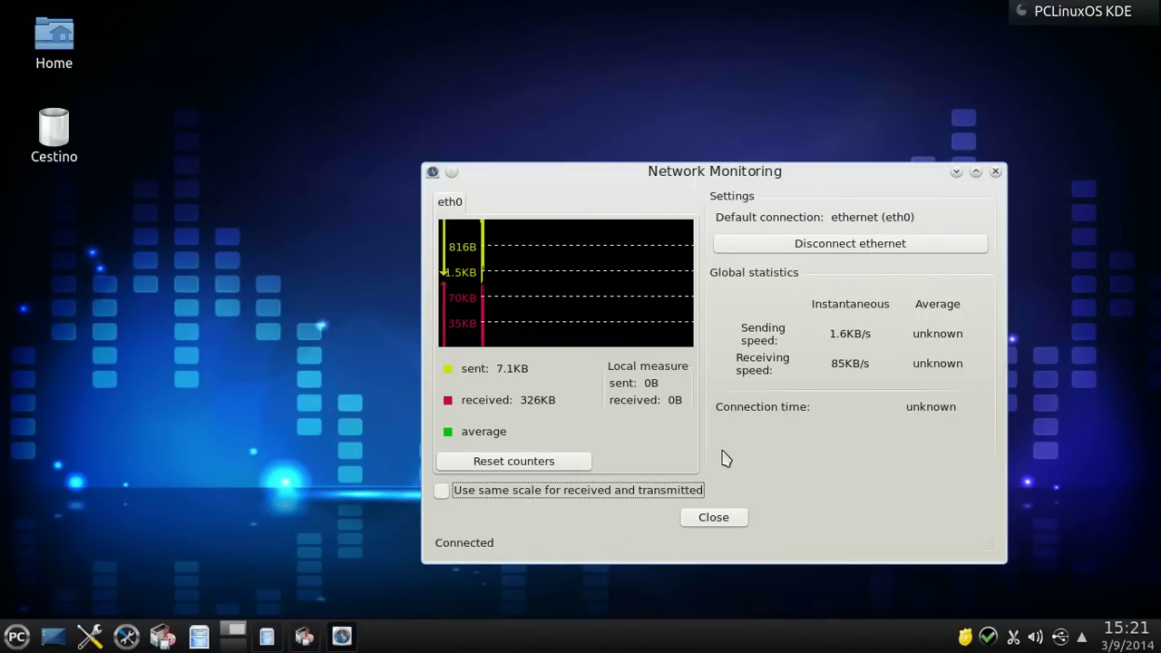
left_click(995, 172)
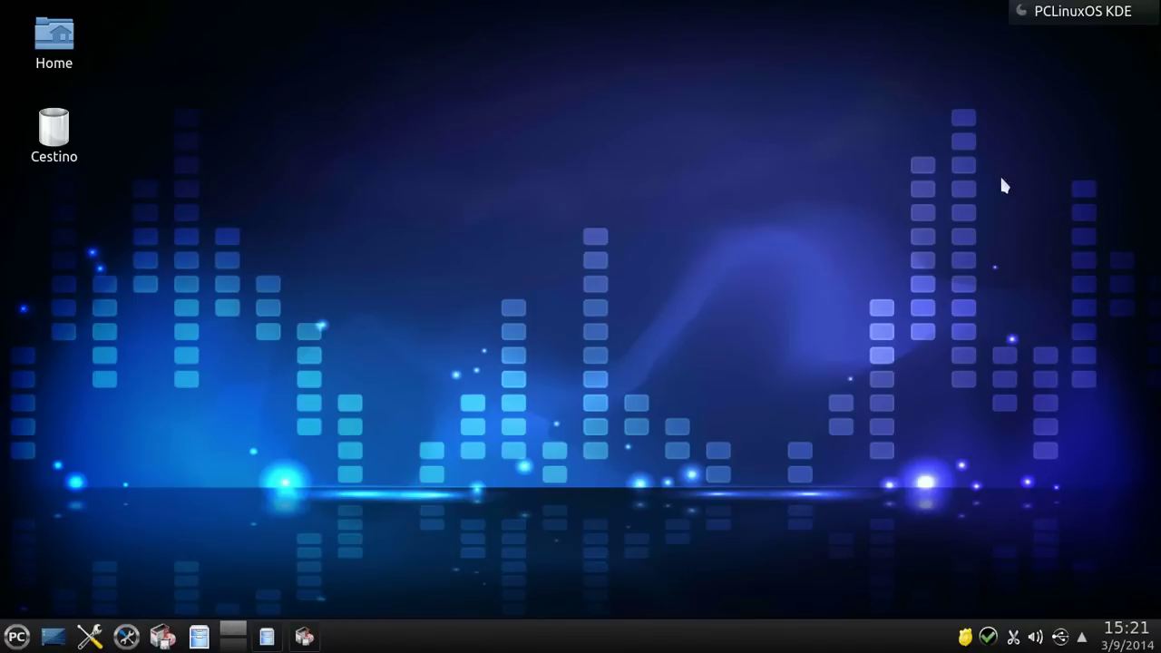
- Open the administrator authorization notice from the system tray, read its text, and close it without choosing an option
left_click(972, 637)
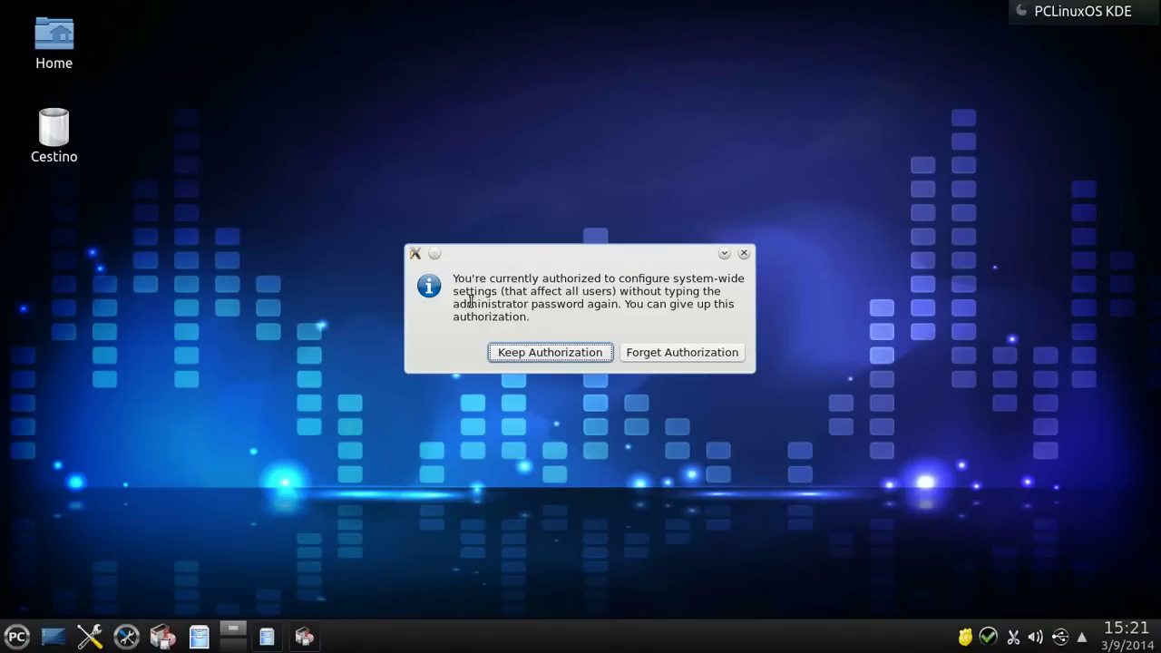
left_click_drag(540, 279, 673, 292)
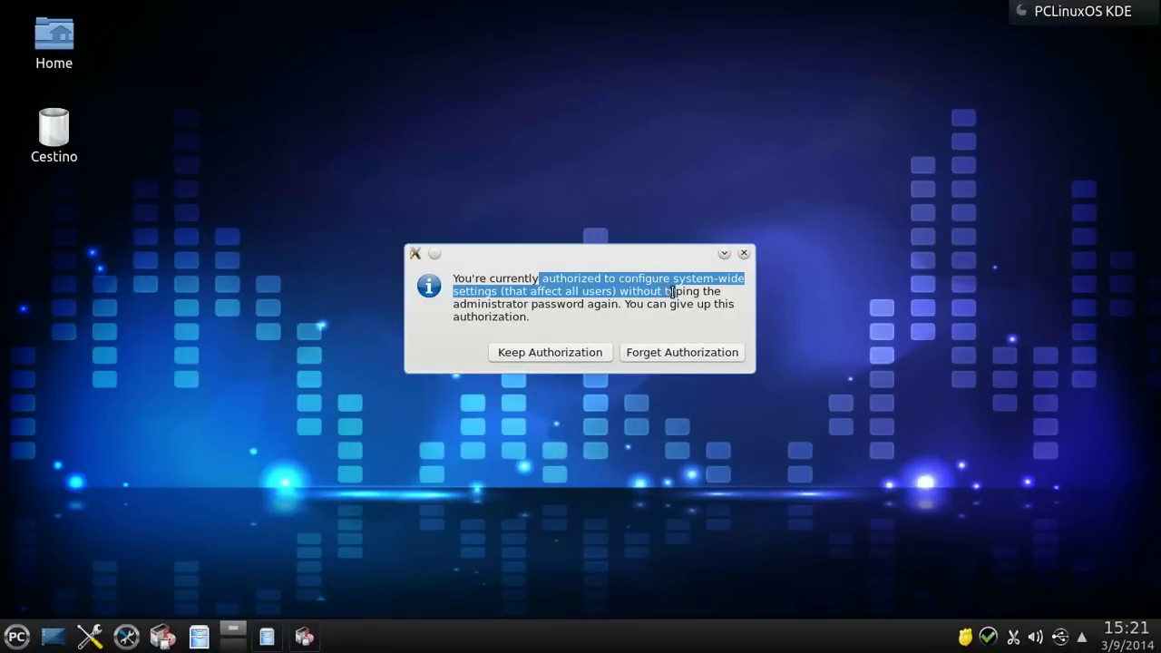
left_click(671, 304)
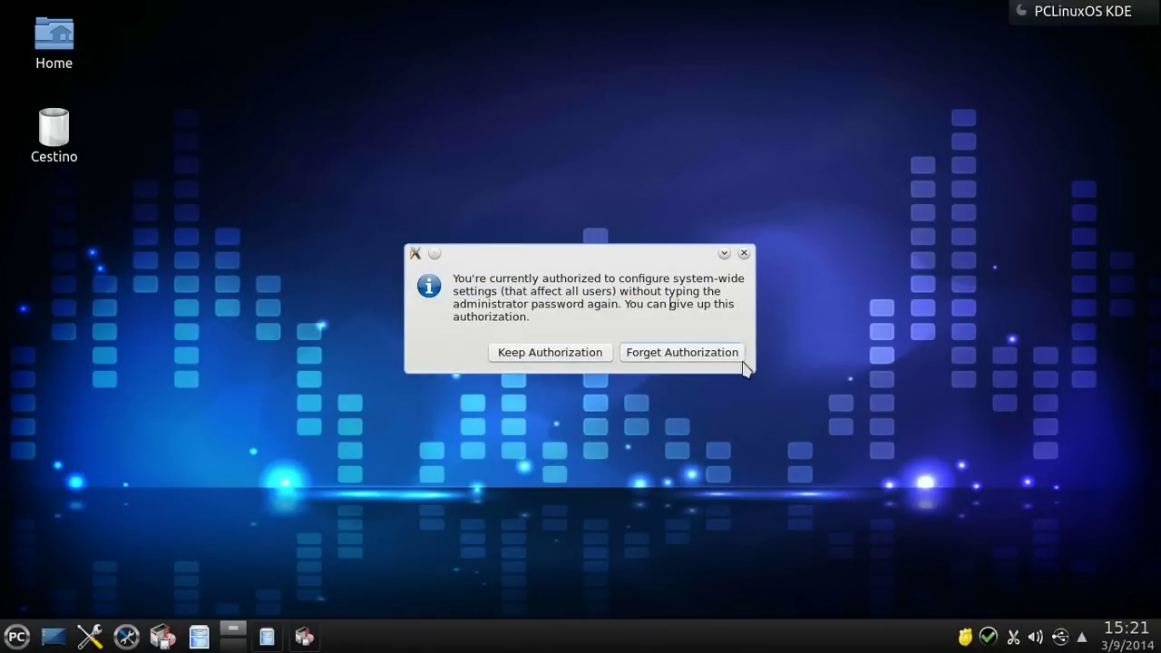
left_click(743, 253)
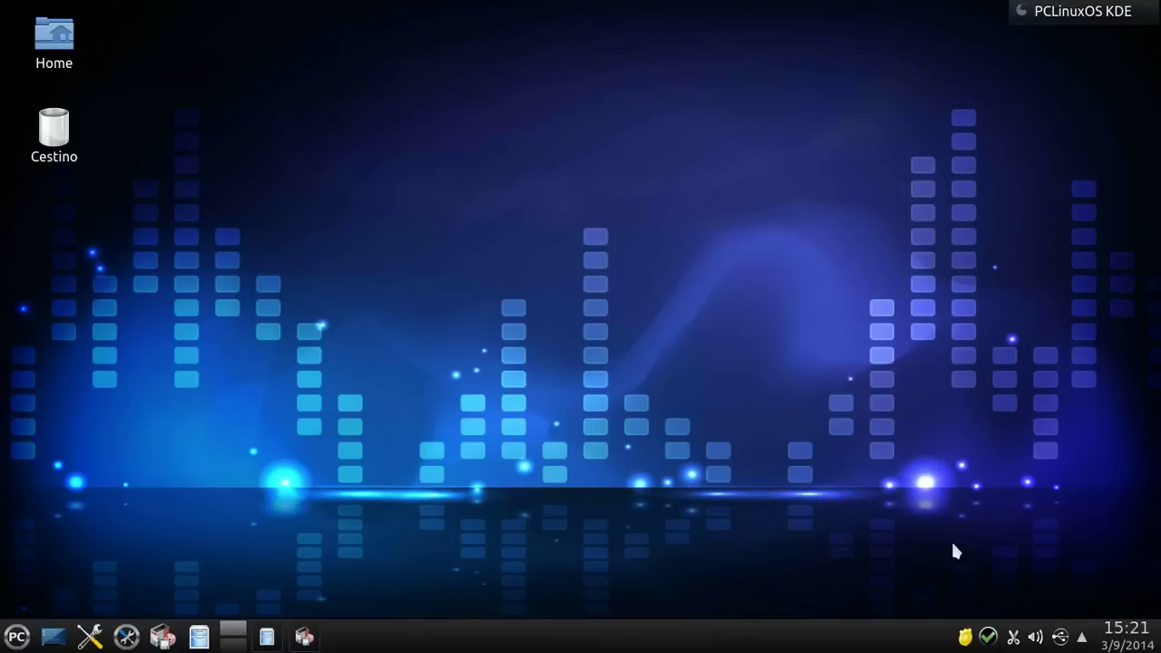